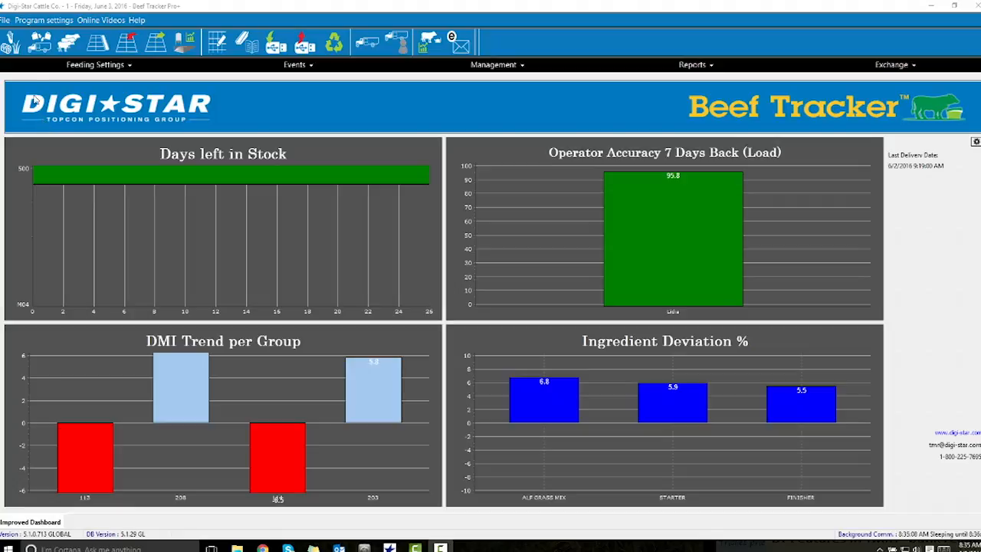
# Open the CORN ingredient from the ingredient list and examine its dry matter, shrinkage and inventory control settings
pyautogui.click(15, 47)
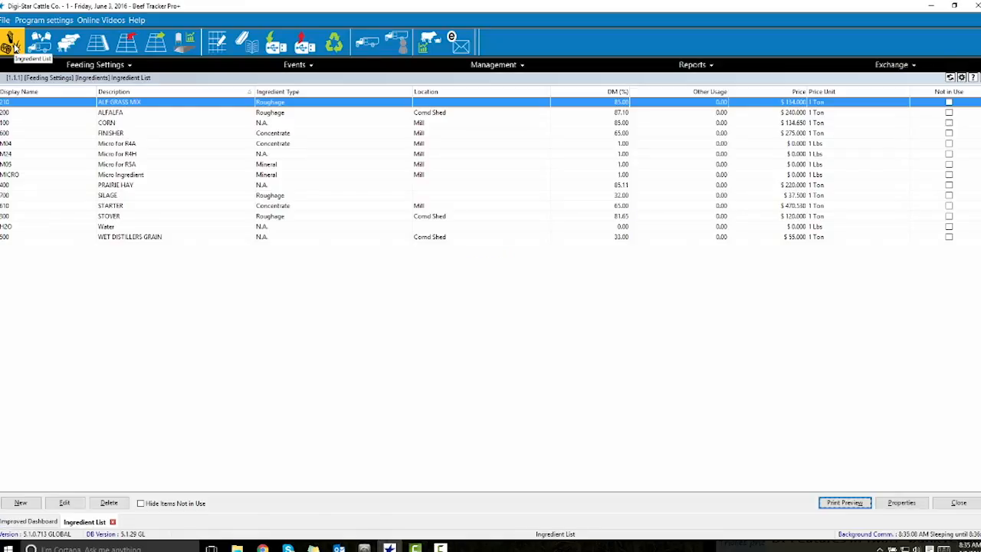
pyautogui.click(116, 124)
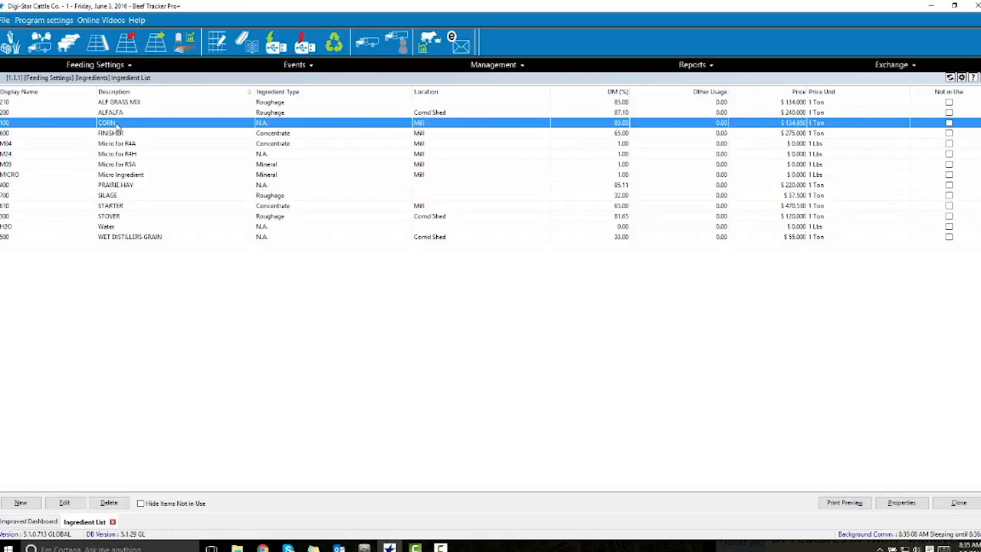
pyautogui.doubleClick(124, 127)
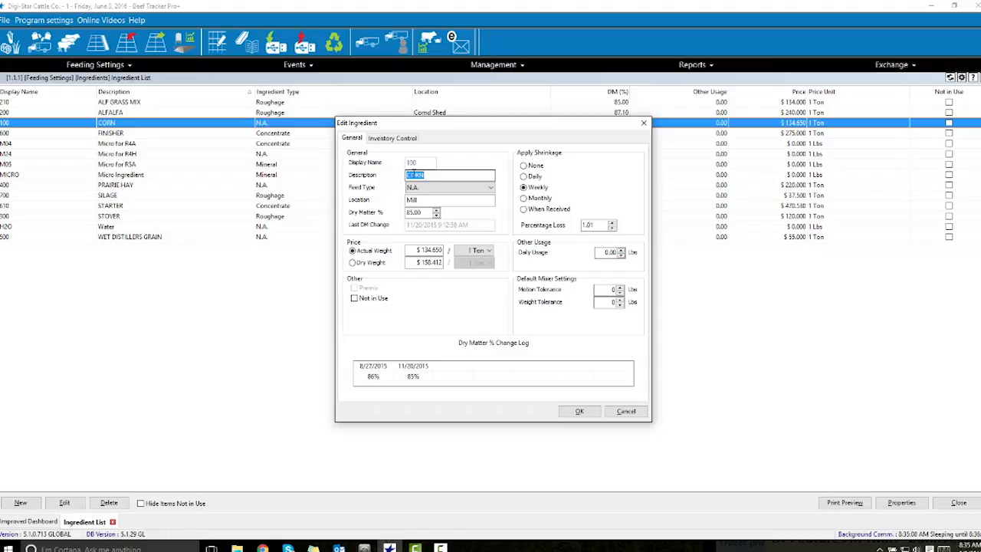
pyautogui.click(426, 213)
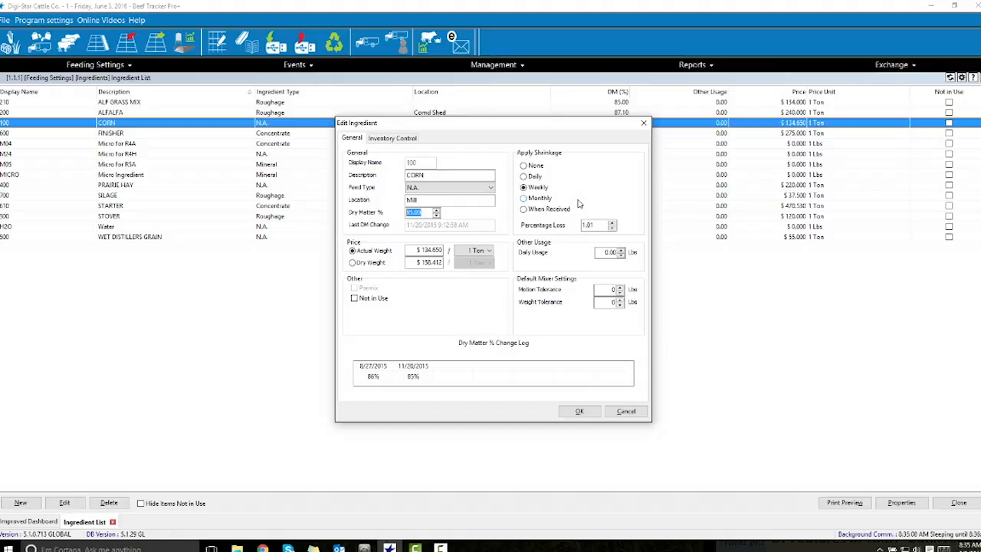
pyautogui.click(389, 140)
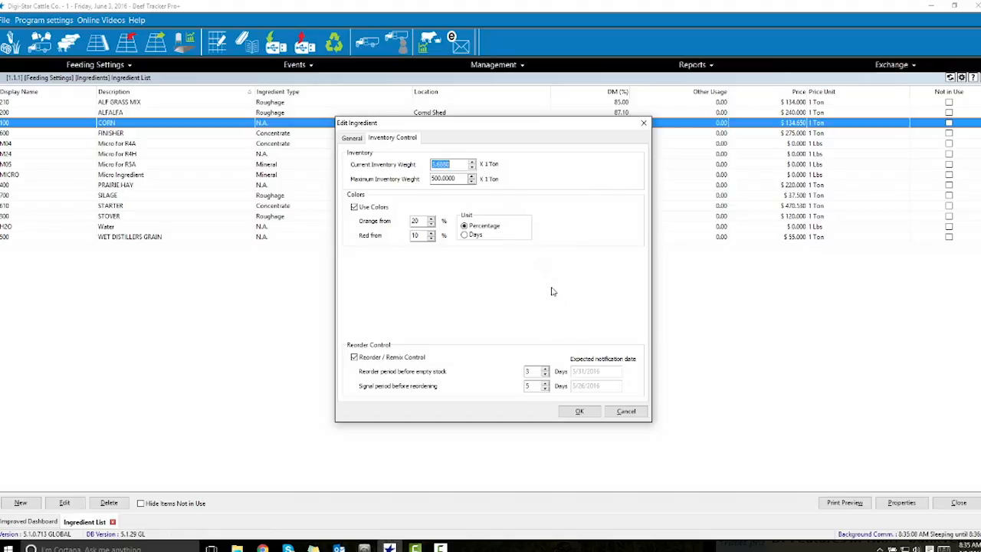
pyautogui.click(580, 412)
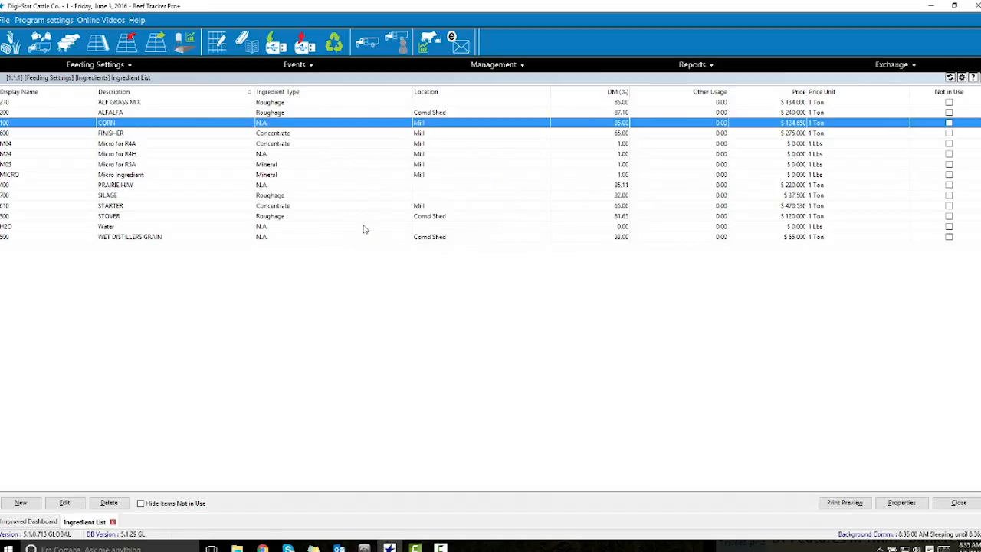
# Open recipe R5 from the recipe list and examine its ingredients, loads and dry matter
pyautogui.click(44, 47)
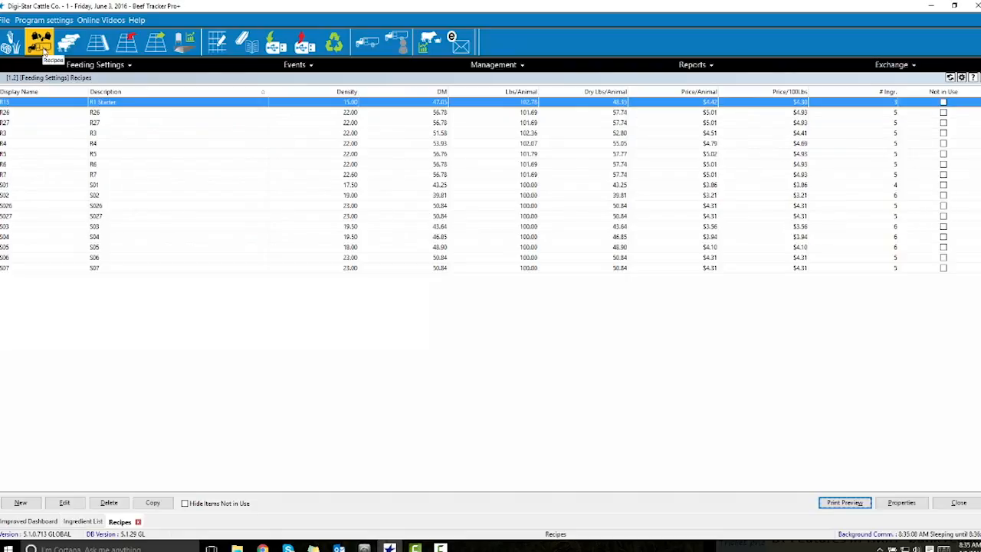
pyautogui.doubleClick(64, 153)
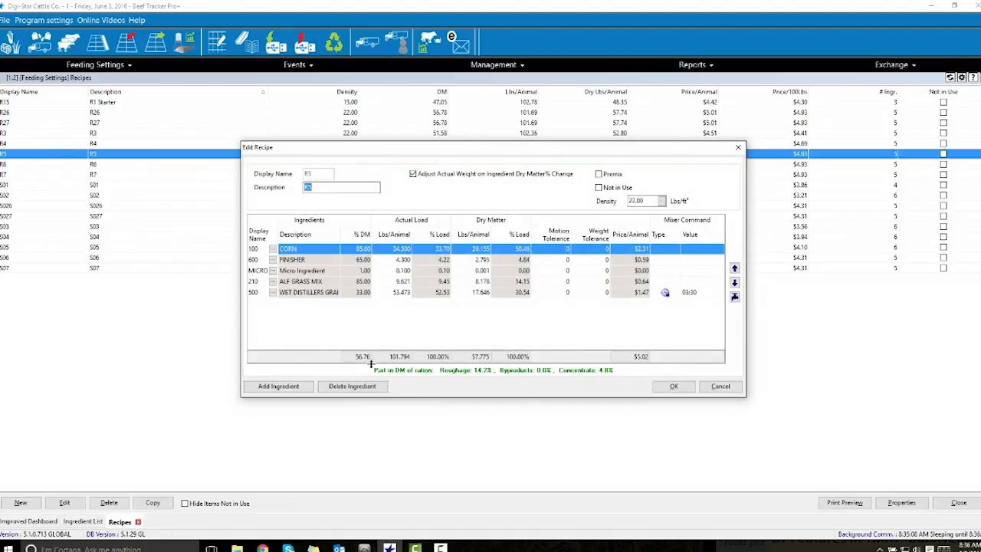
pyautogui.click(290, 383)
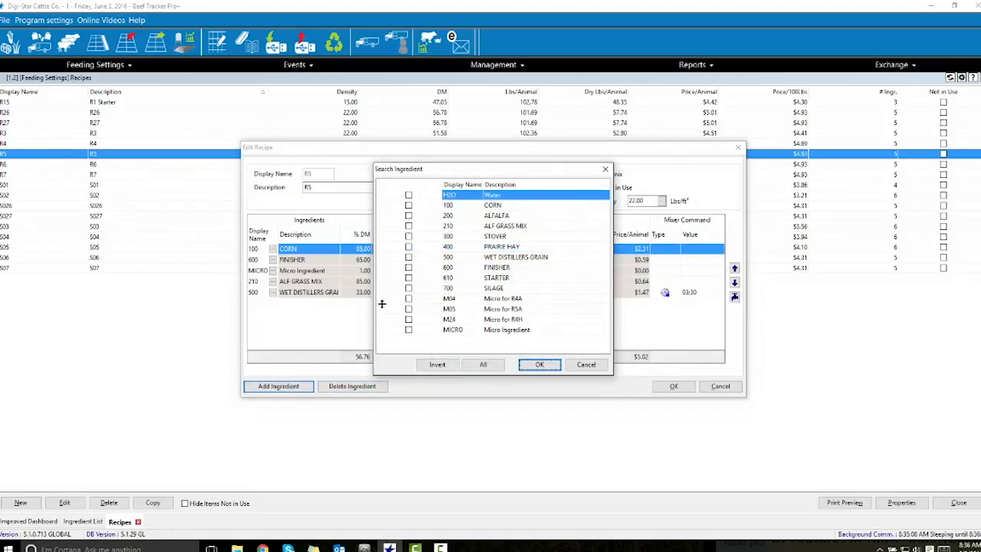
pyautogui.click(408, 215)
pyautogui.click(408, 236)
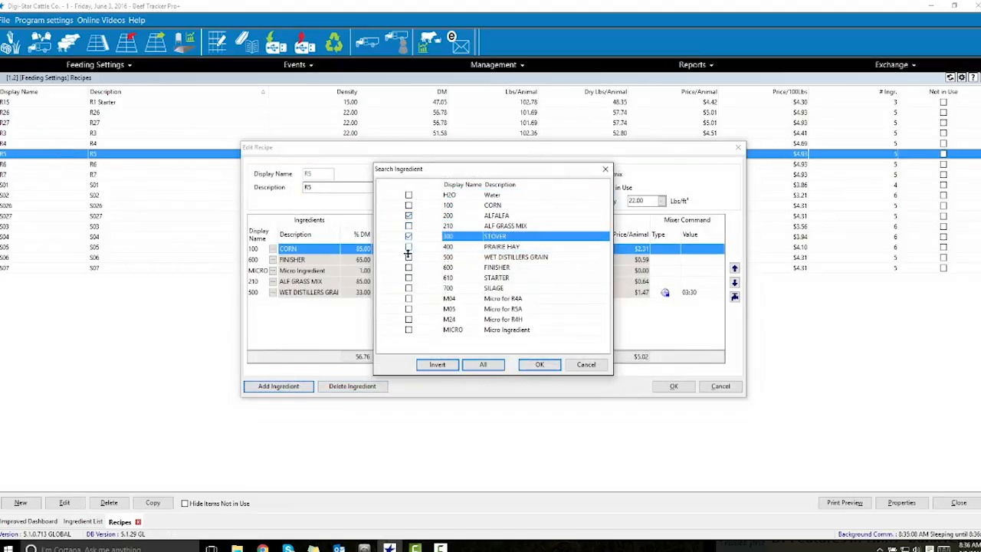
pyautogui.click(409, 257)
pyautogui.click(409, 278)
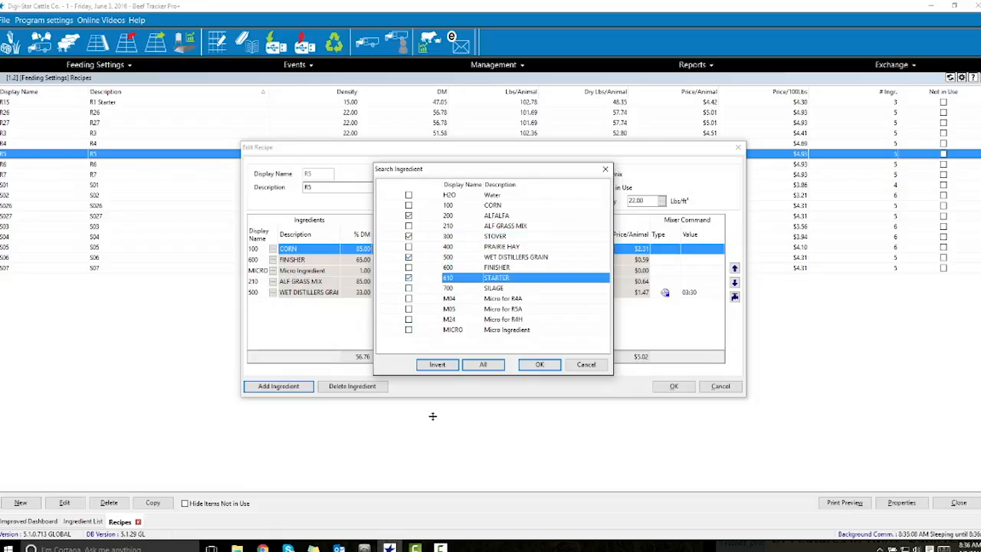
pyautogui.click(587, 364)
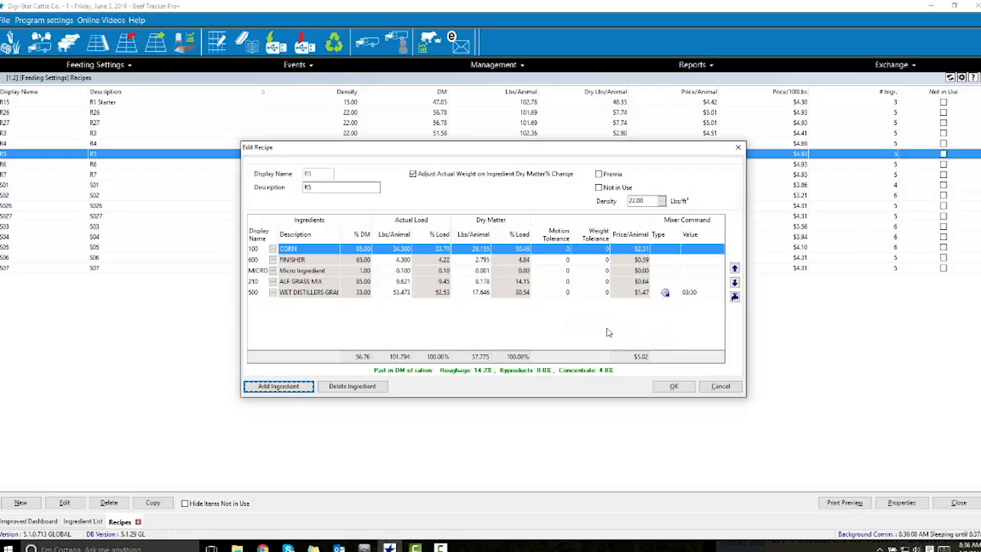
# Close recipe R5 and examine Pen 112's feeding settings and the recipe assigned to each of its two feedings
pyautogui.click(674, 386)
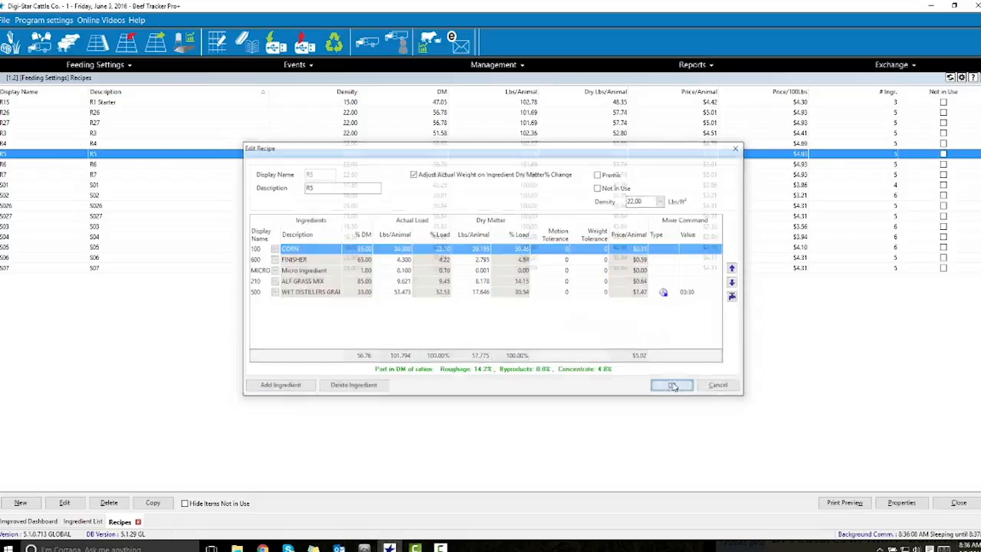
pyautogui.click(65, 50)
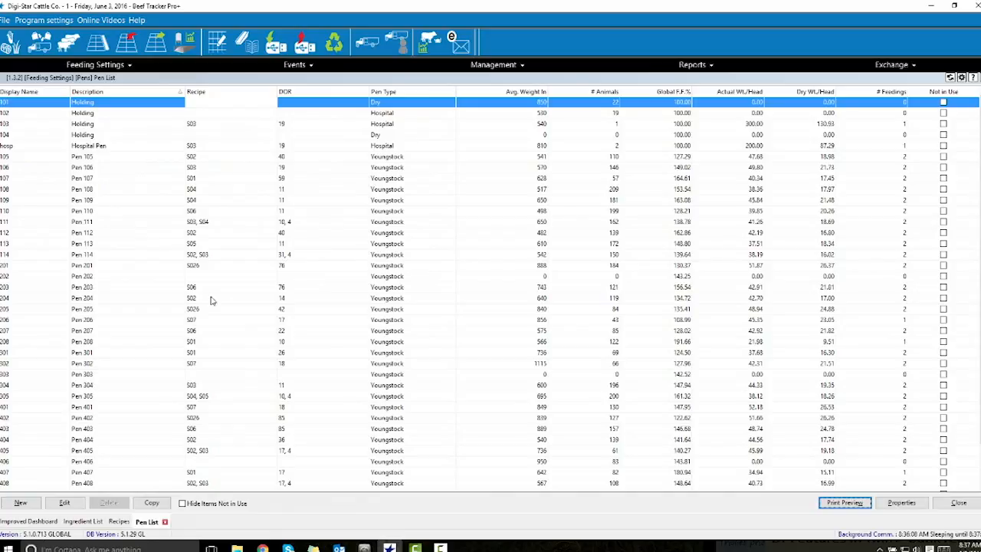
pyautogui.doubleClick(86, 234)
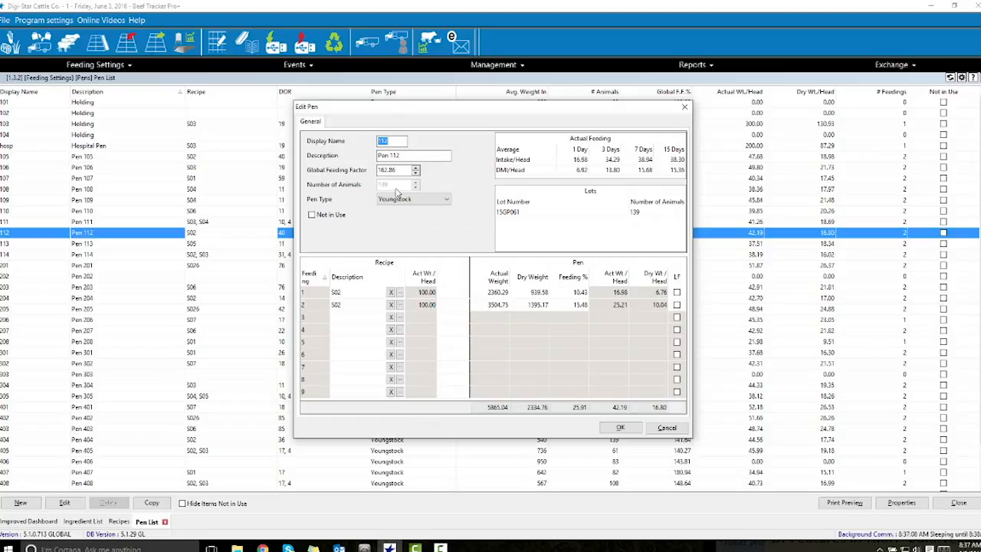
pyautogui.click(355, 296)
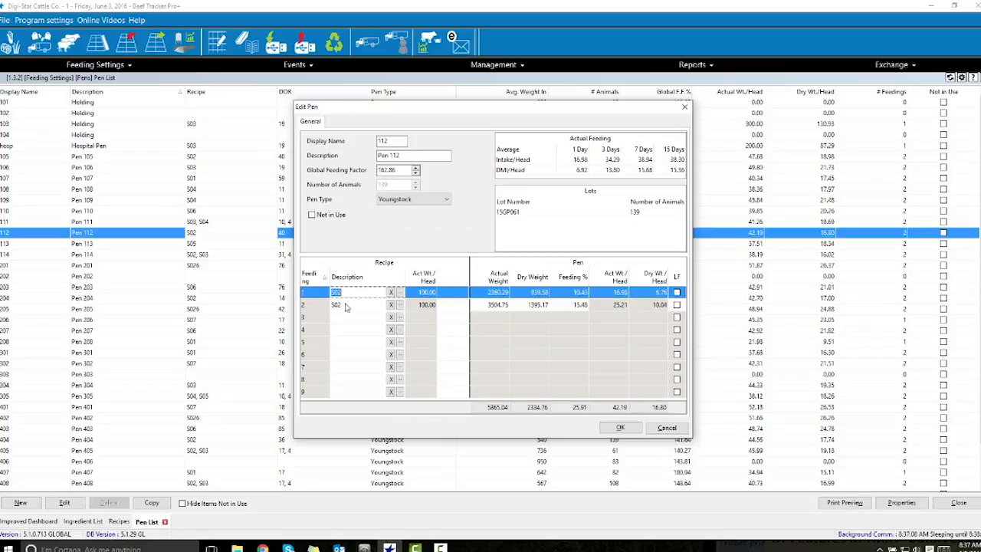
pyautogui.click(345, 306)
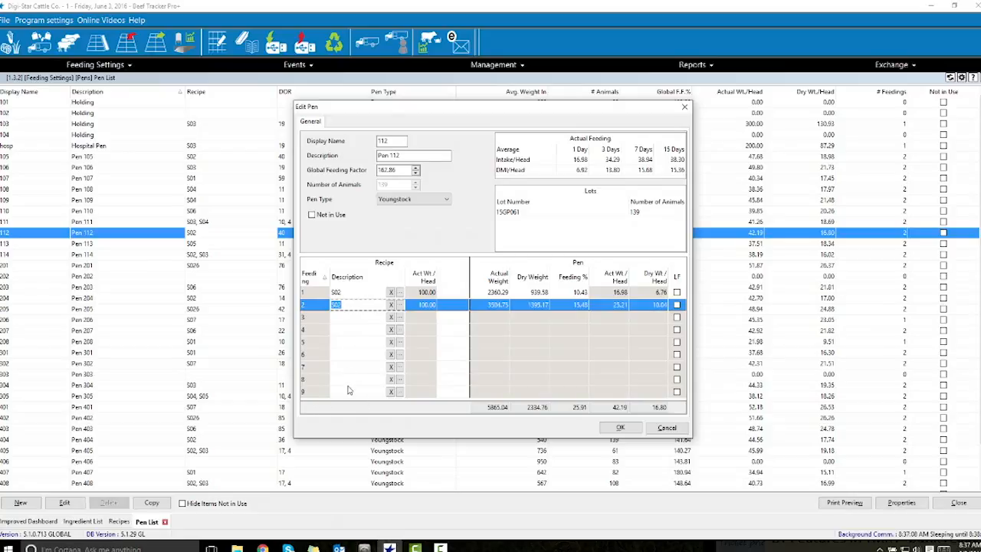
pyautogui.click(620, 427)
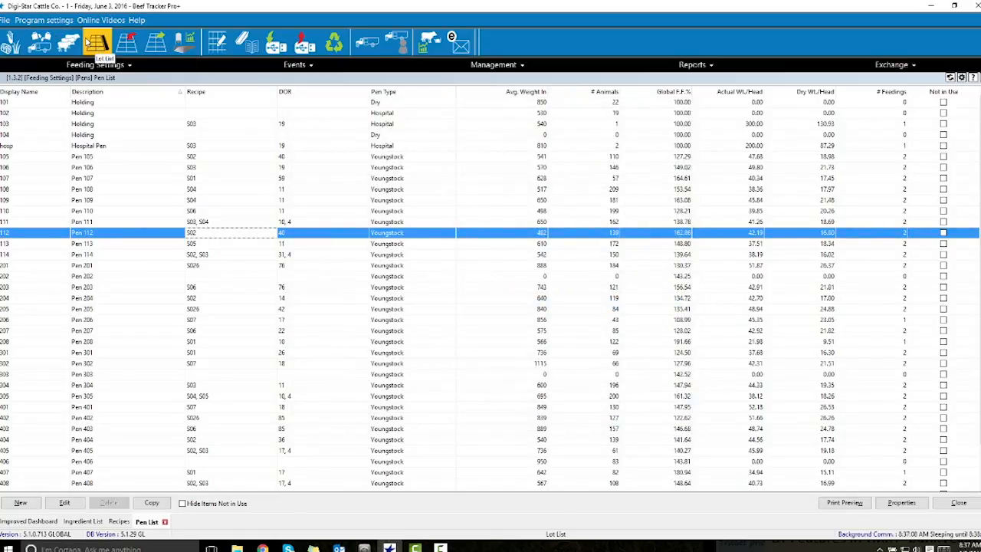
# Open lot 15GP050 in pen 411 from the lot list and examine its customer choices and lot number
pyautogui.click(97, 44)
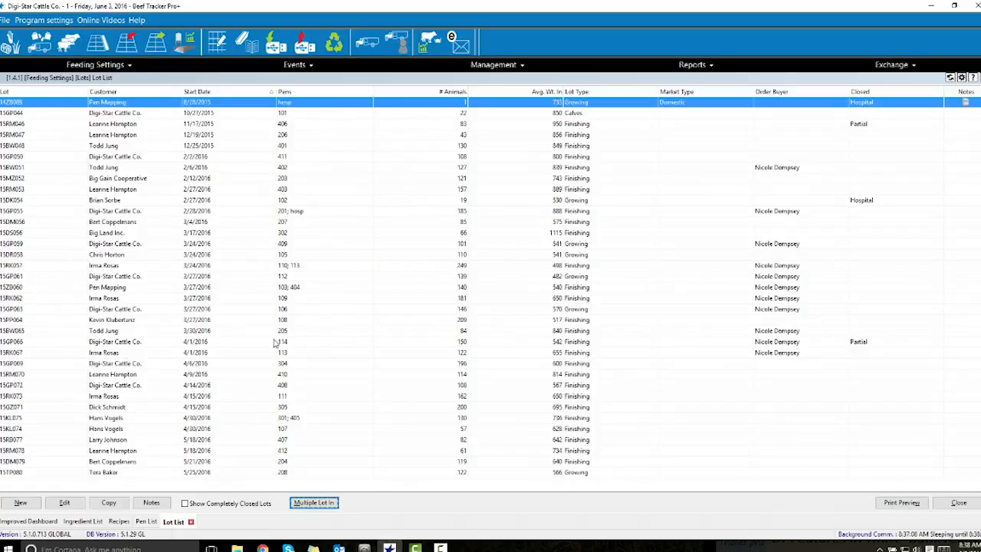
pyautogui.doubleClick(111, 158)
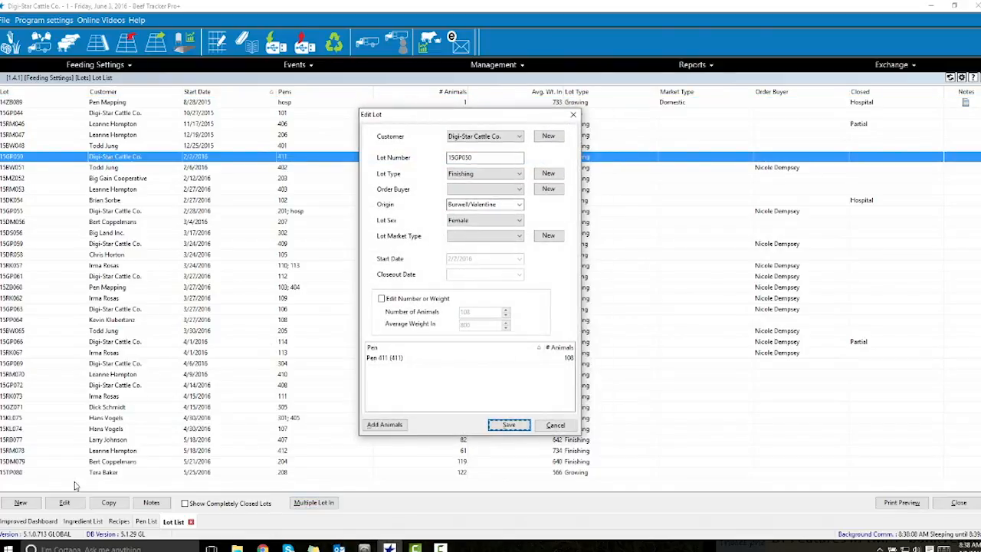
pyautogui.click(513, 138)
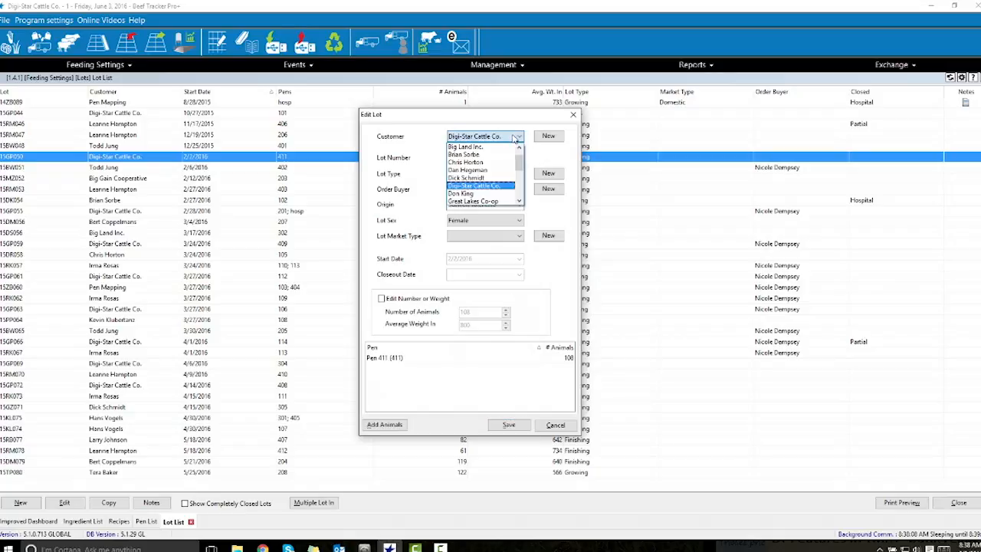
pyautogui.click(500, 186)
pyautogui.moveTo(479, 158); pyautogui.dragTo(442, 160)
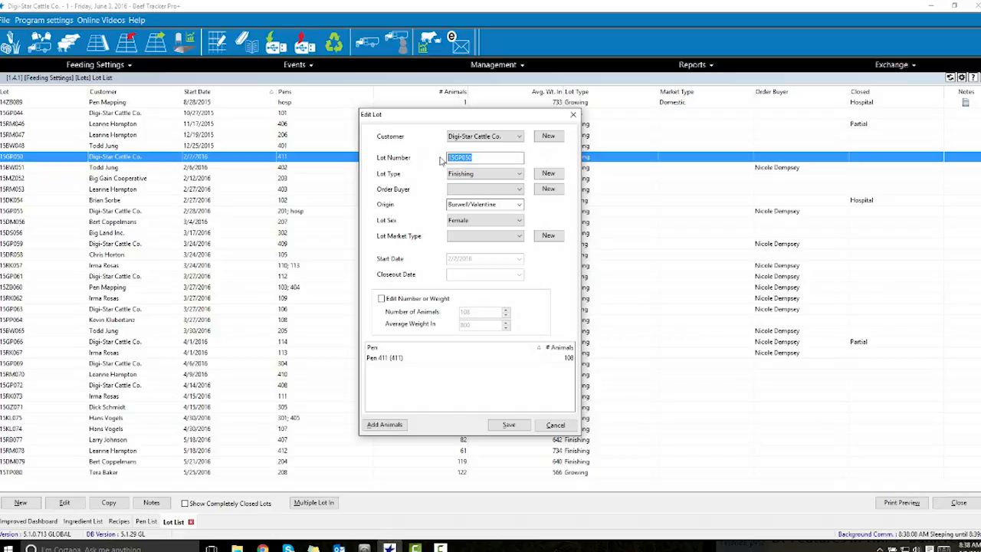
pyautogui.click(476, 158)
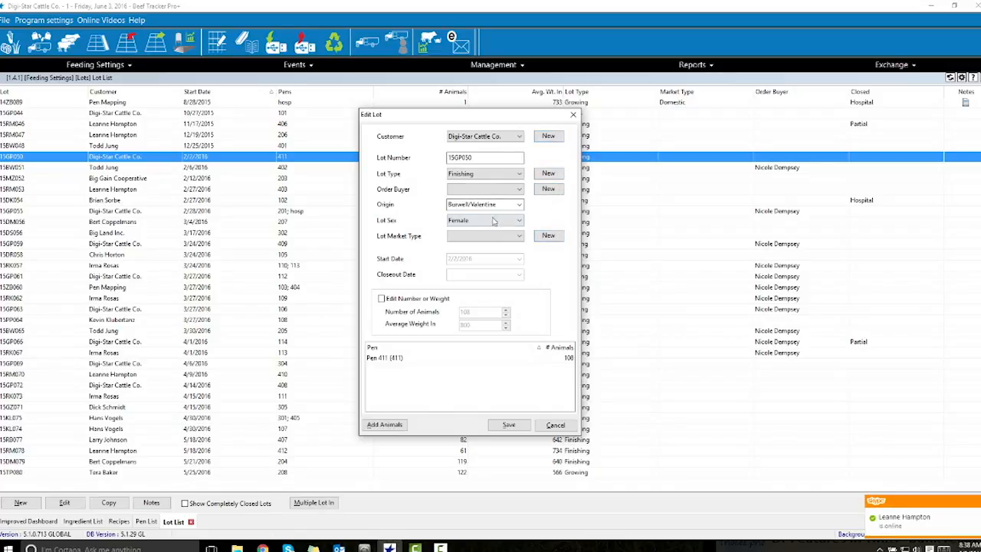
# Try Calves as the lot type, examine the order buyer, origin, sex and market type fields, and close the lot without saving
pyautogui.click(483, 176)
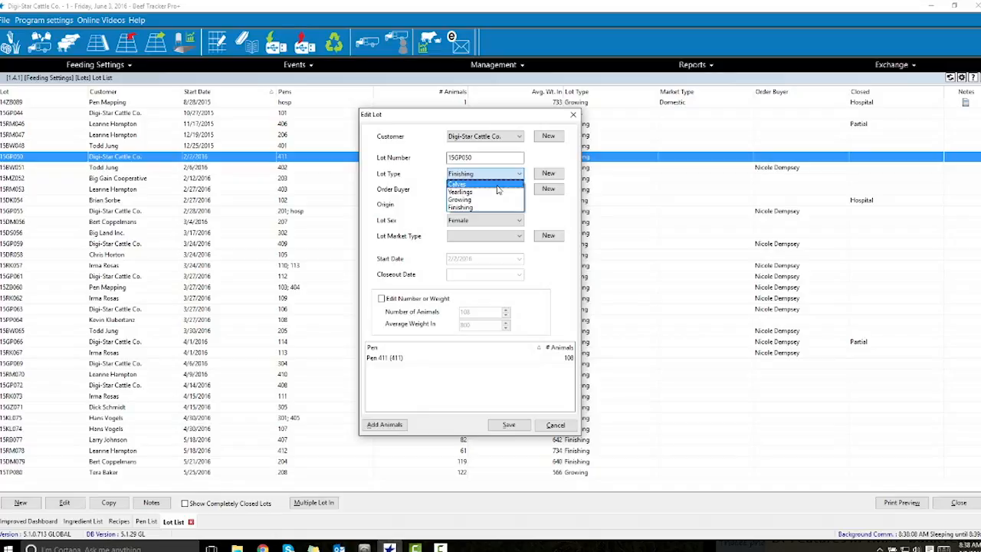
pyautogui.click(496, 185)
pyautogui.click(520, 189)
pyautogui.click(520, 190)
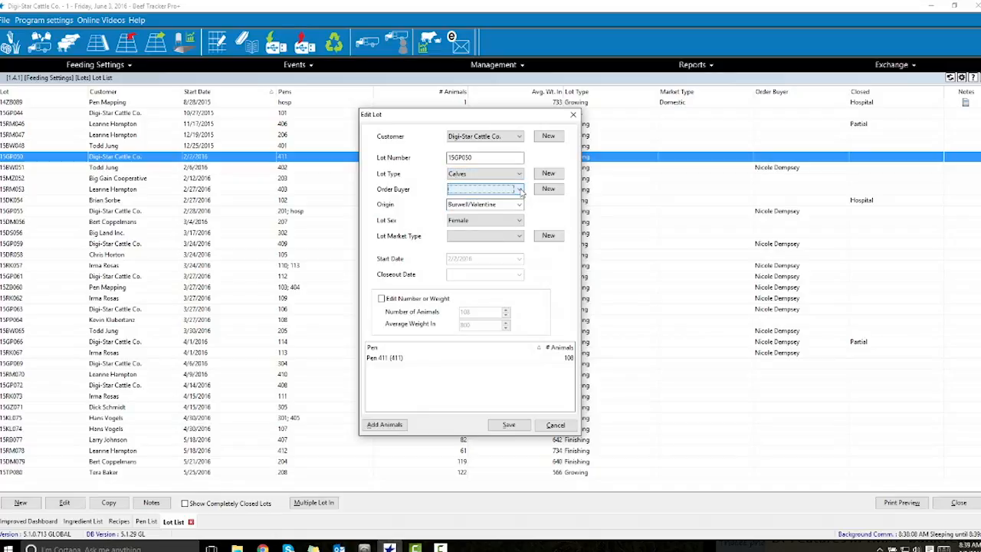
pyautogui.press('Tab')
pyautogui.click(519, 205)
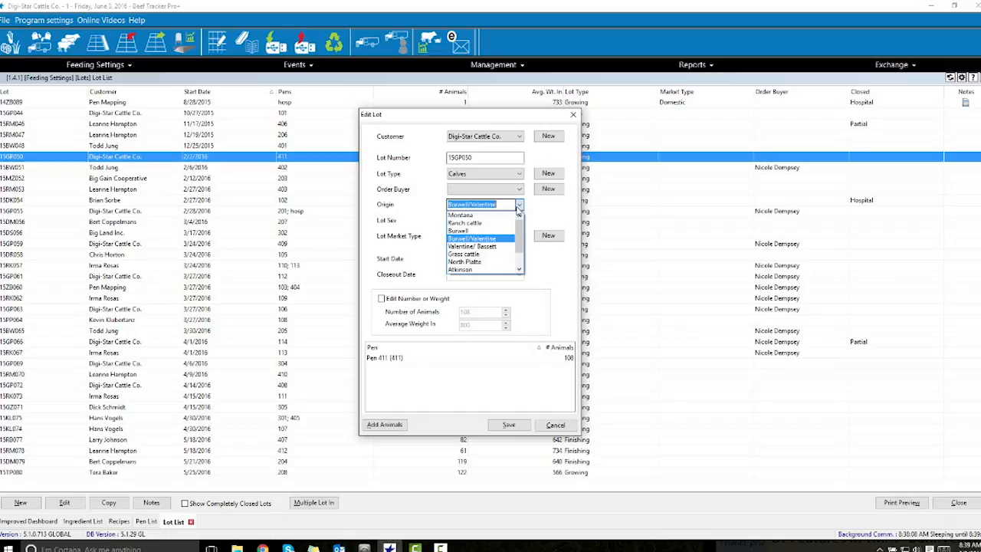
pyautogui.click(519, 208)
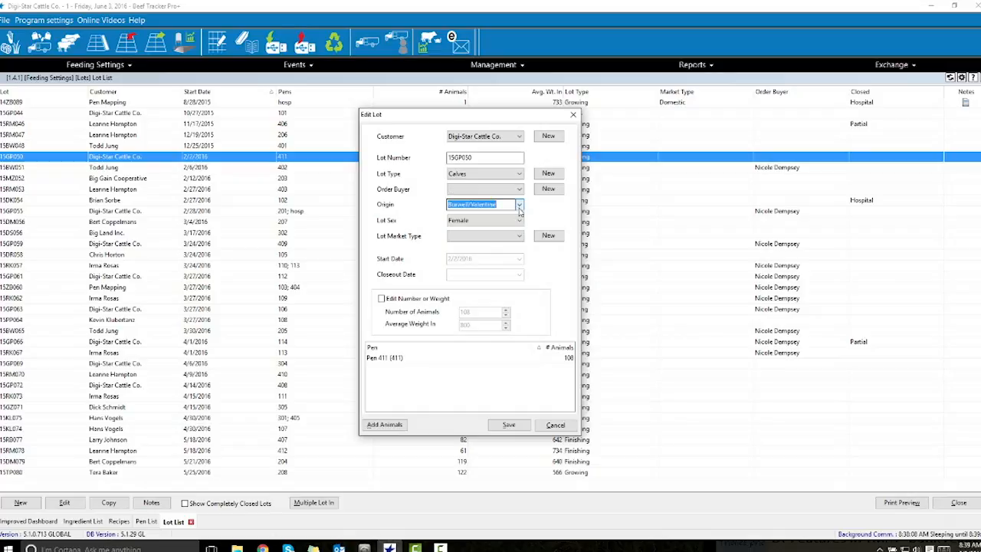
pyautogui.press('Tab')
pyautogui.click(519, 221)
pyautogui.click(519, 223)
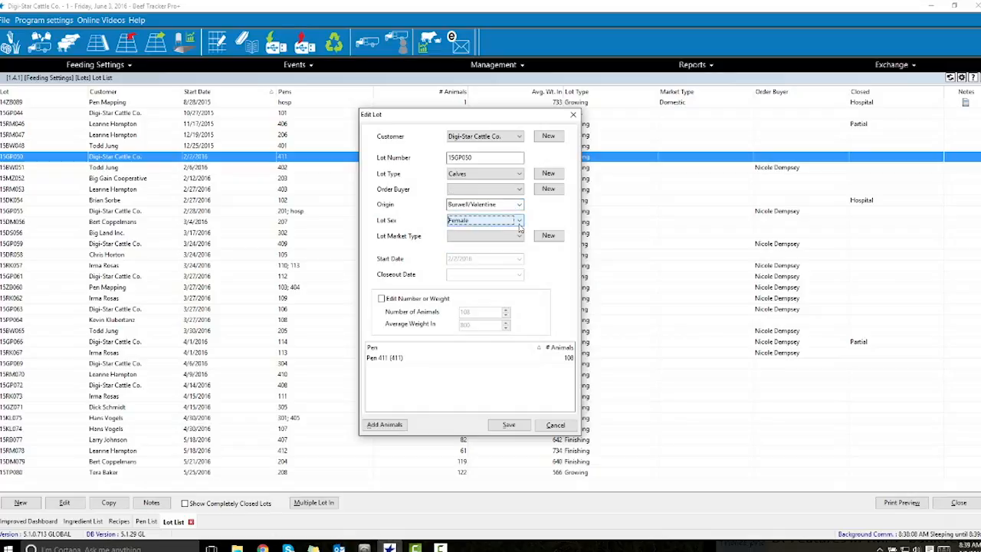
pyautogui.press('Tab')
pyautogui.click(522, 237)
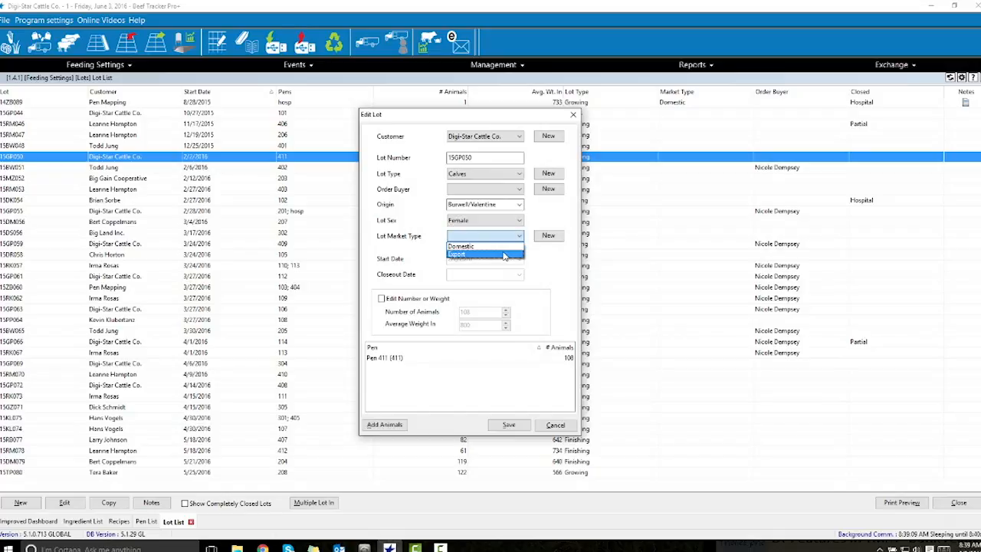
pyautogui.click(533, 253)
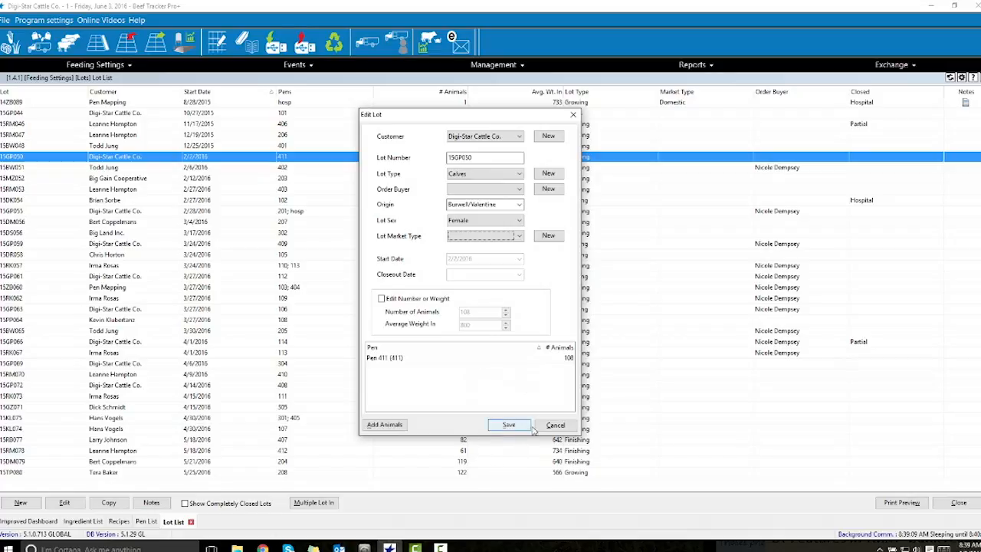
pyautogui.click(573, 115)
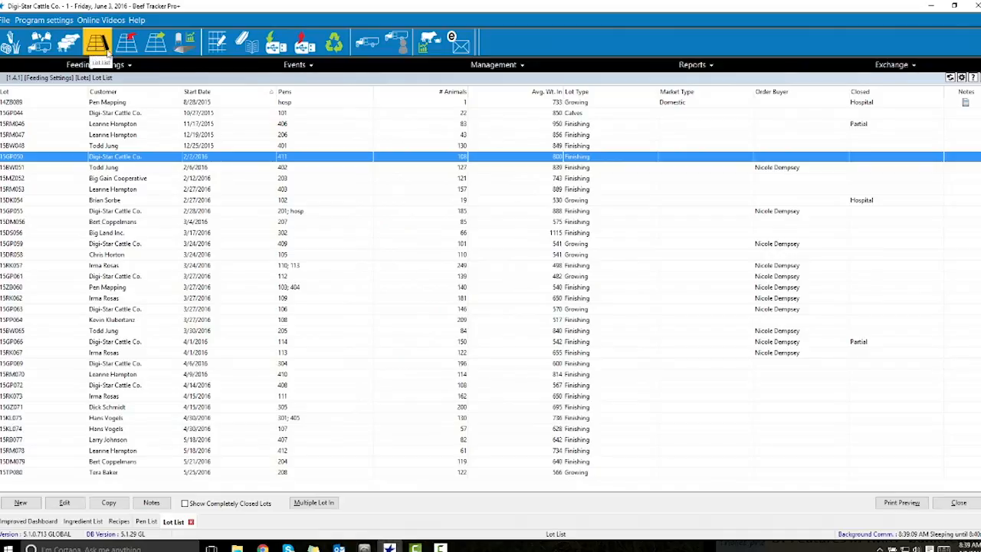
# Open the screen for sending feeding data and examine pen 412's entry in the pen feeding order
pyautogui.click(274, 46)
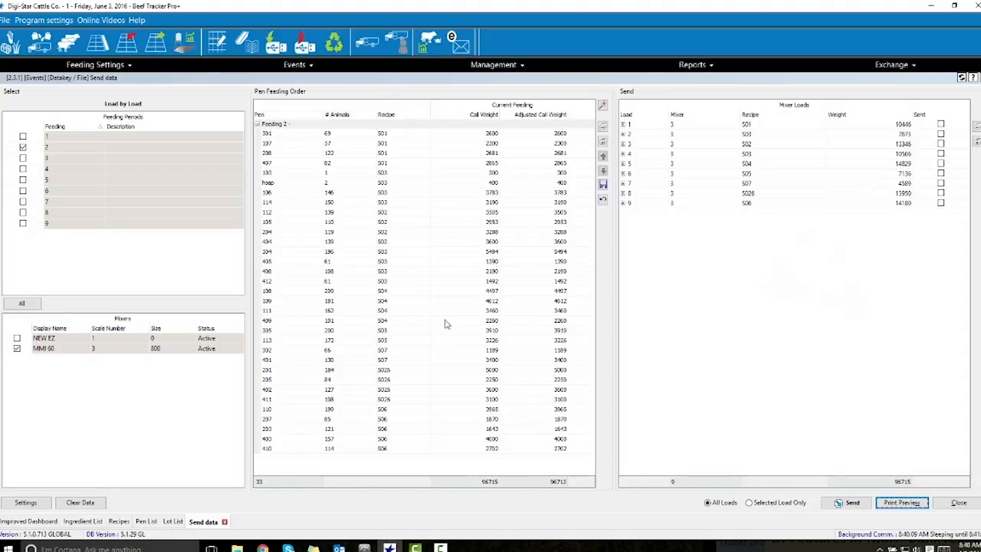
pyautogui.click(406, 282)
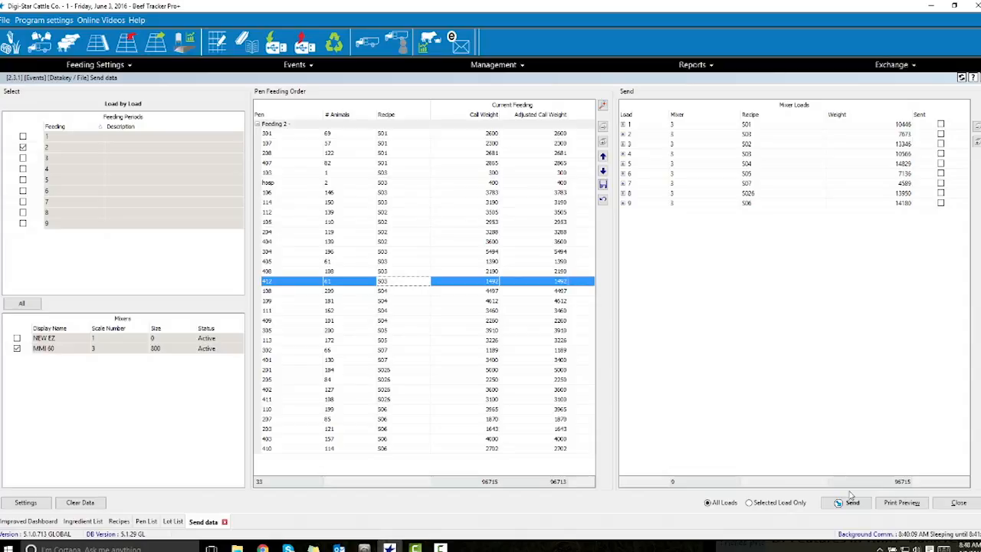
# Open the DM Intake per Head report from the feeding results reports
pyautogui.click(690, 65)
pyautogui.moveTo(660, 87)
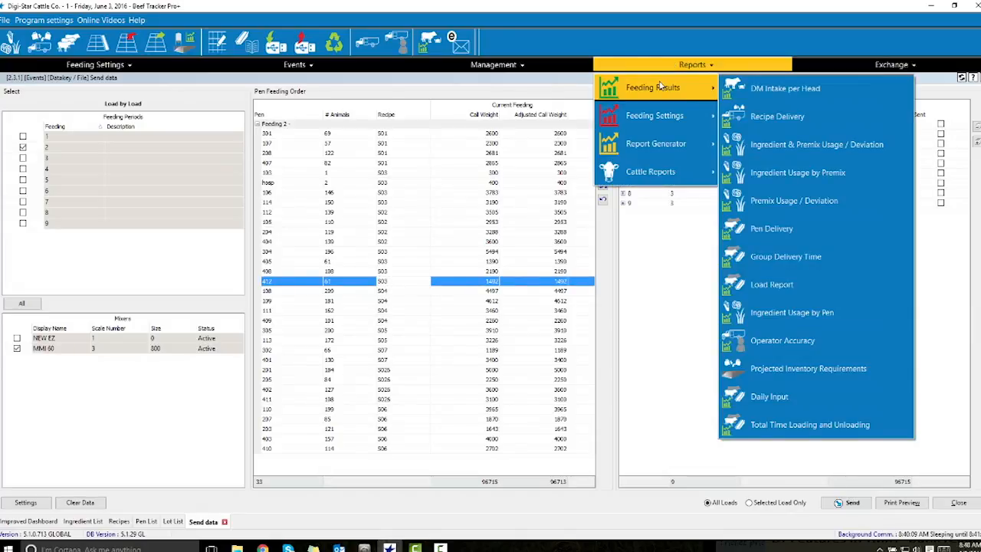
pyautogui.click(860, 98)
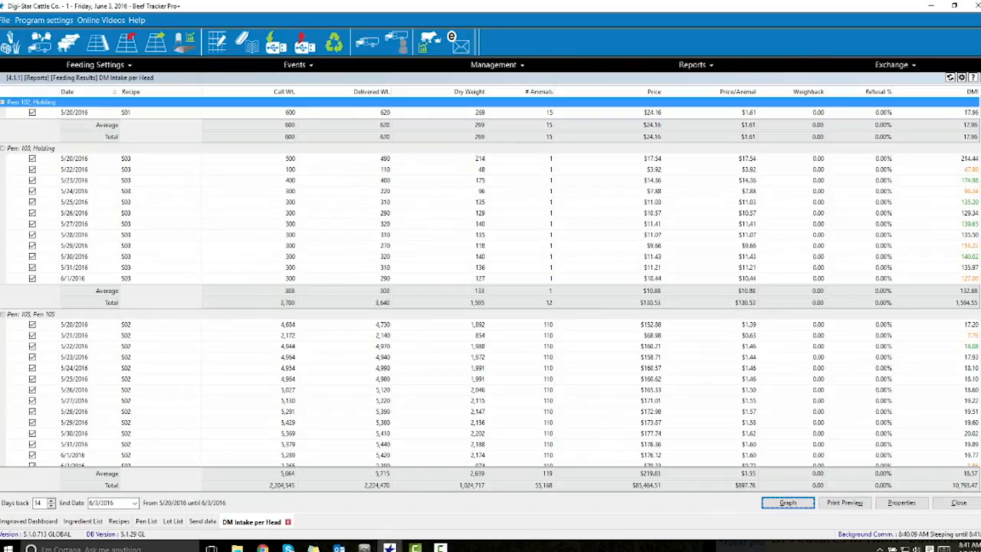
# Examine the DM Intake per Head report and graph pen 103, Holding, with days back set to 45
pyautogui.scroll(-9, 506, 296)
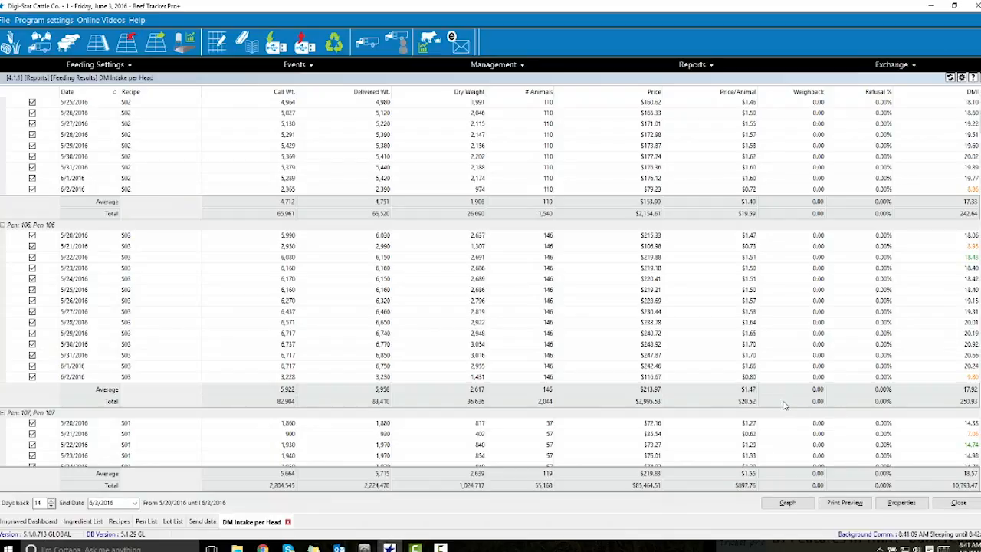
pyautogui.click(788, 503)
pyautogui.doubleClick(38, 502)
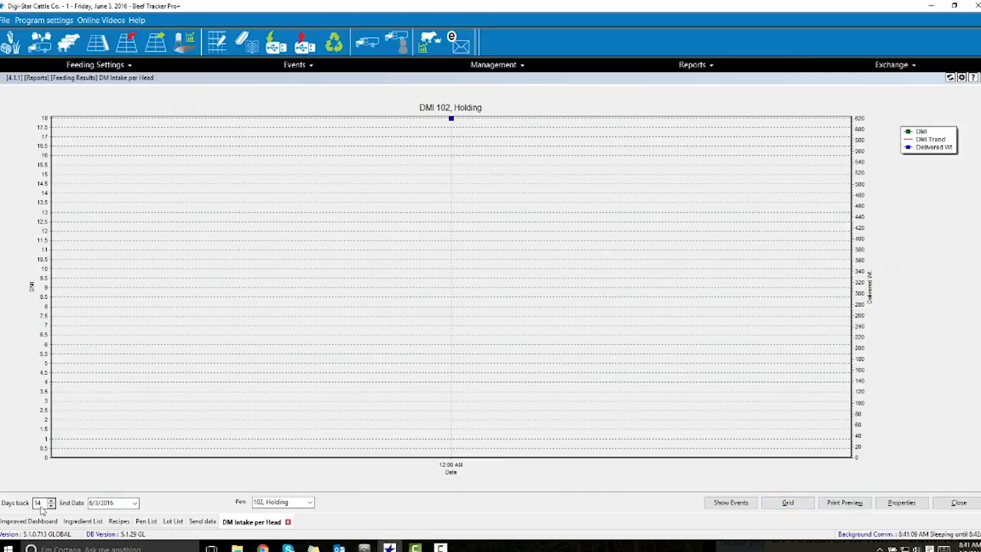
pyautogui.write('45')
pyautogui.press('Return')
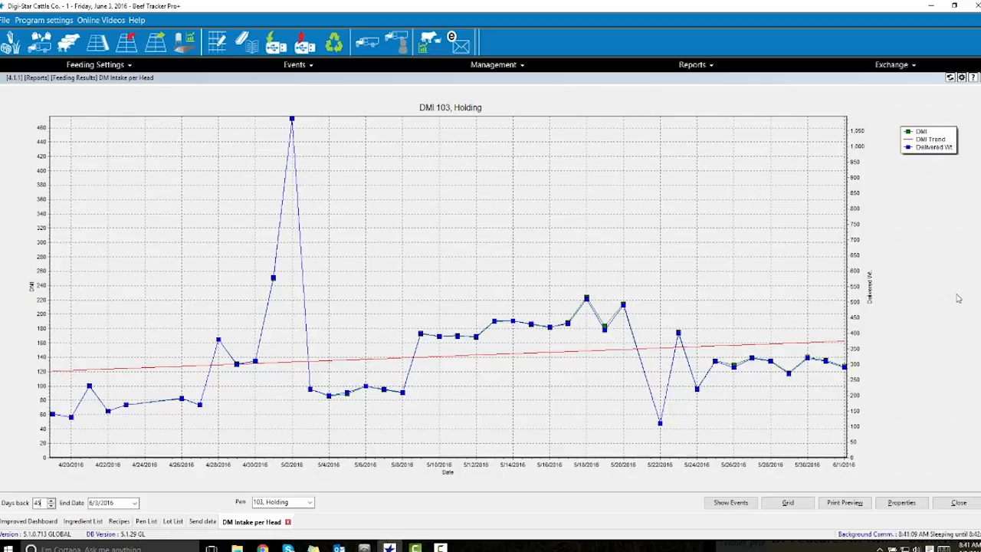
# Open the Operator Accuracy report from the feeding results and examine load, delivery and overall accuracy by pen
pyautogui.click(721, 67)
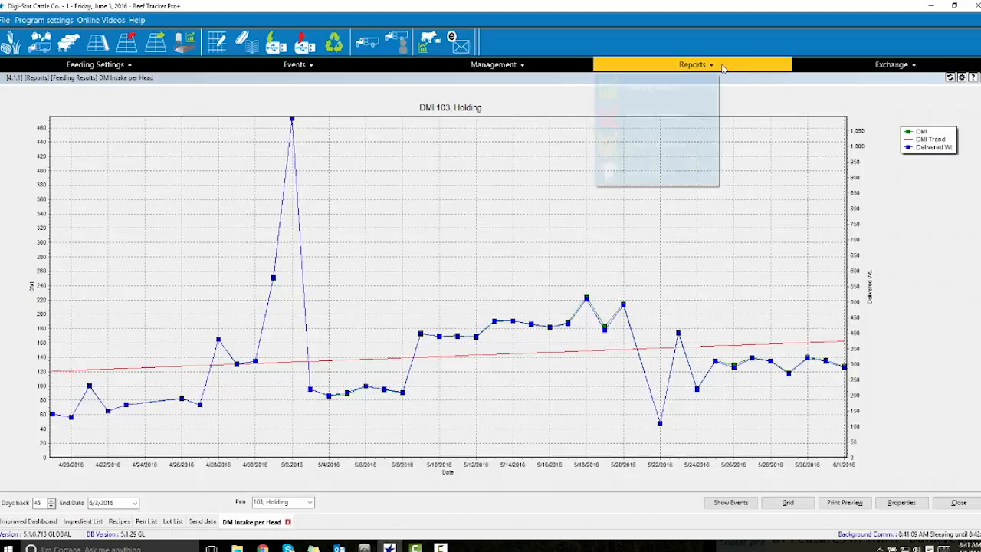
pyautogui.moveTo(694, 86)
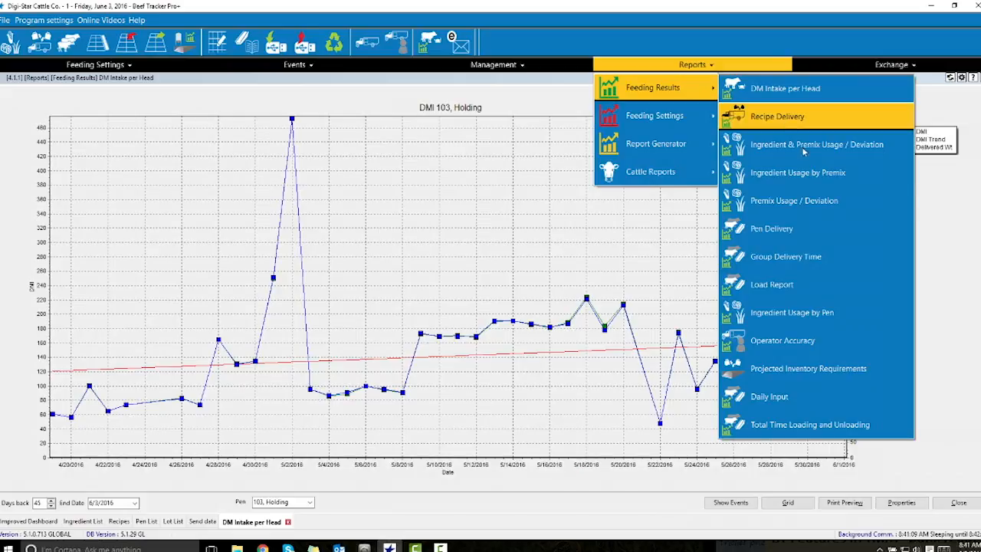
pyautogui.click(849, 337)
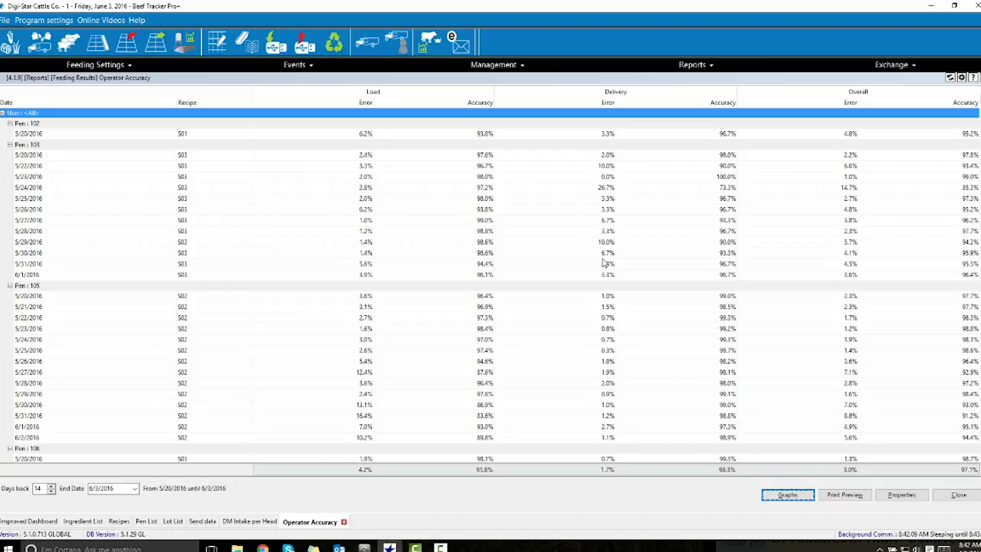
# Examine the available feeding settings and cattle reports, and view the Cattle Movements and Closed Lots reports
pyautogui.click(695, 65)
pyautogui.moveTo(676, 92)
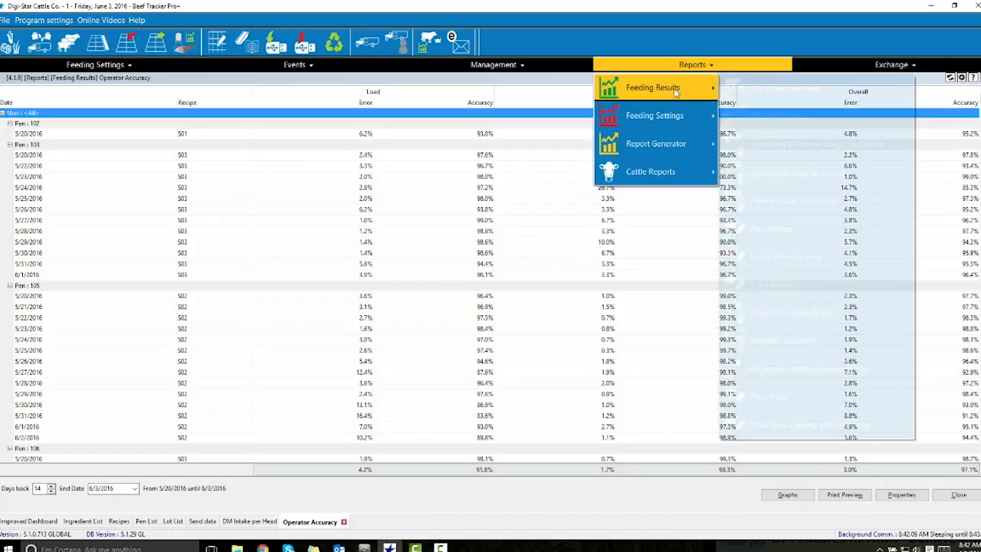
pyautogui.moveTo(676, 123)
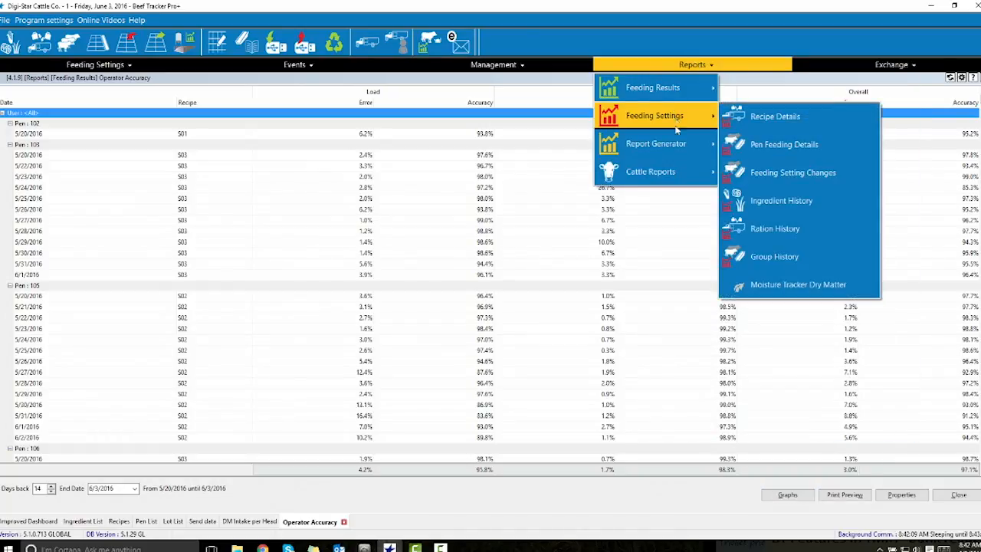
pyautogui.moveTo(661, 176)
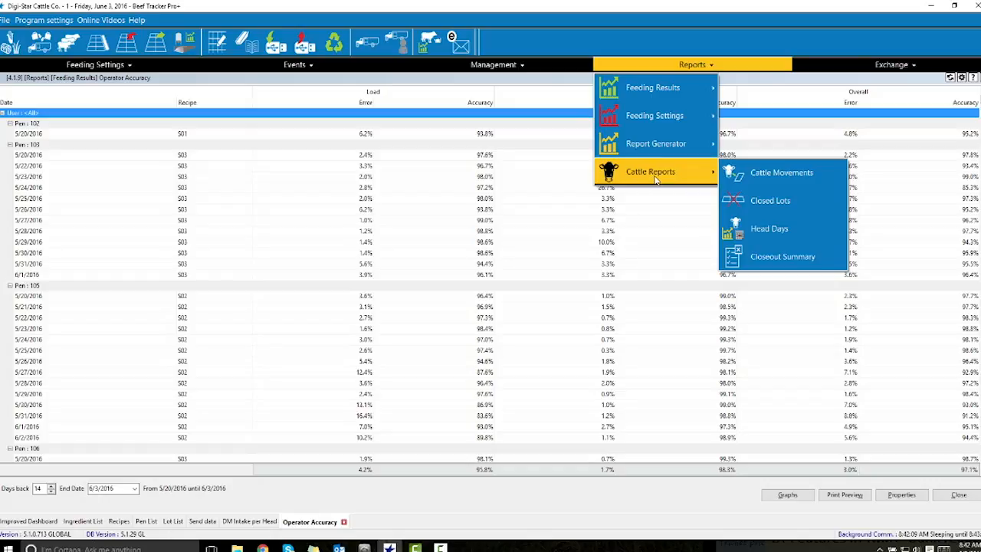
pyautogui.click(826, 179)
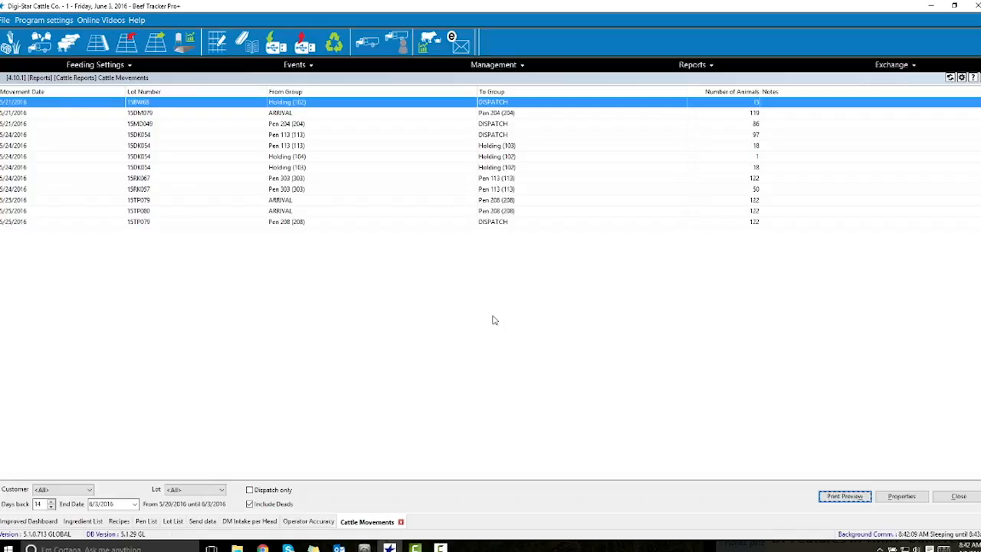
pyautogui.click(692, 64)
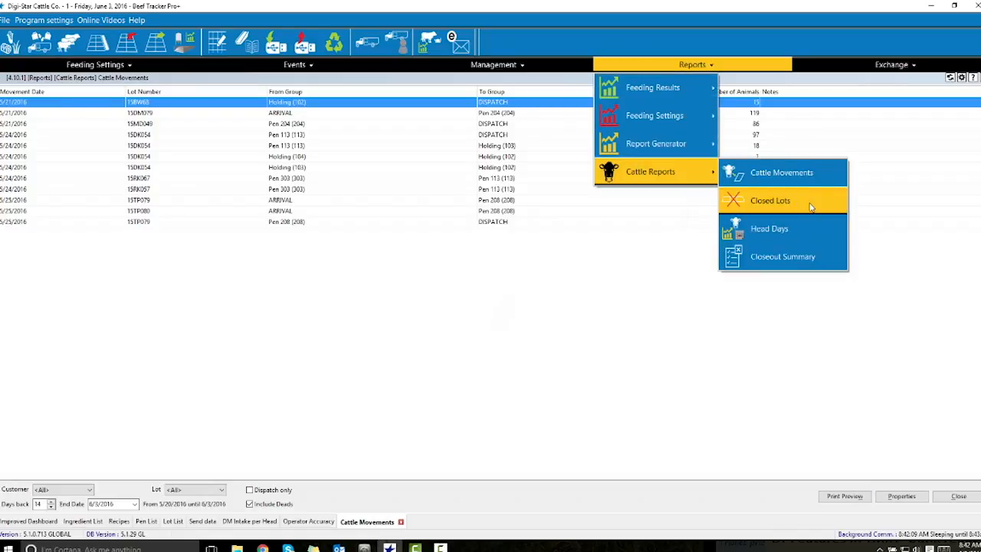
pyautogui.click(811, 205)
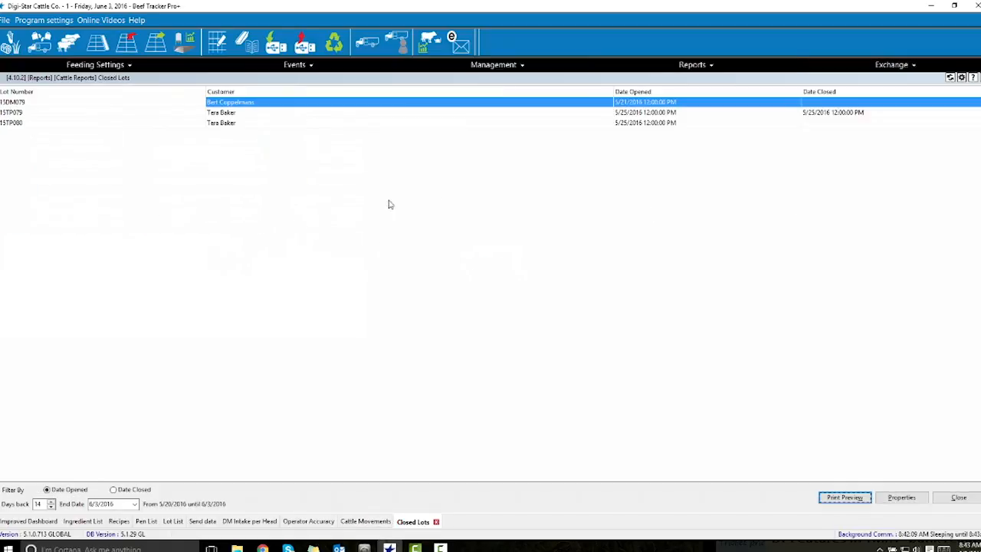
# Open the Head Days cattle report for the chosen customer's lot 15DK054
pyautogui.click(706, 66)
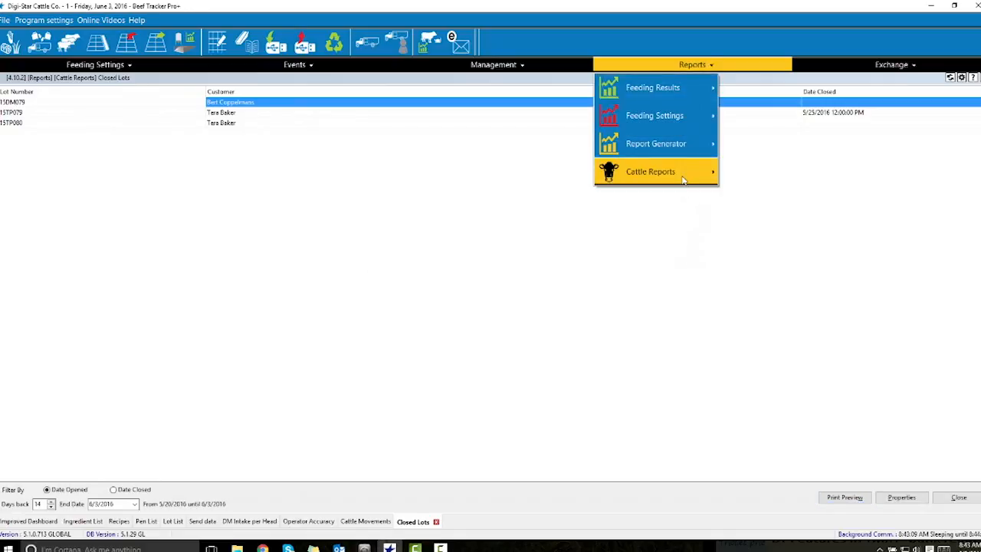
pyautogui.click(811, 227)
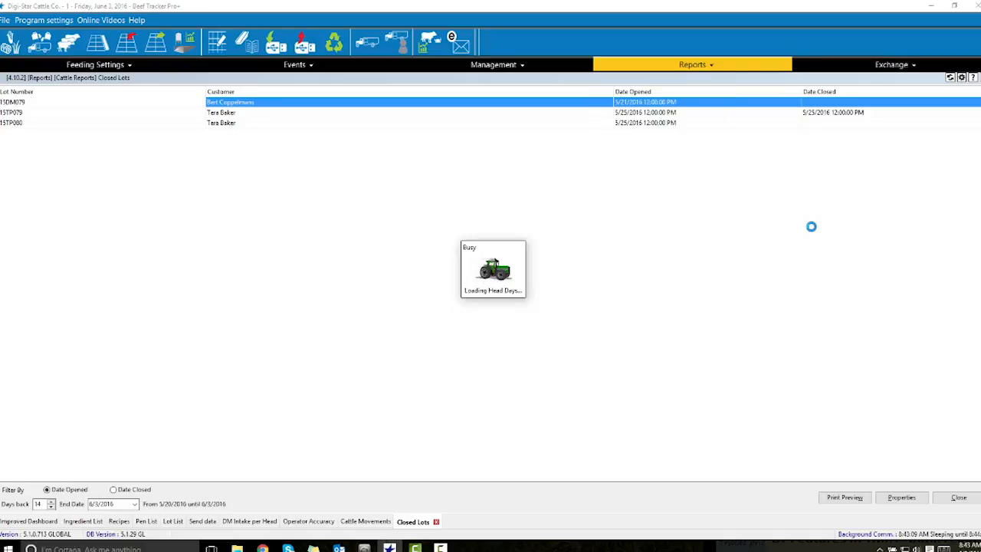
pyautogui.click(496, 255)
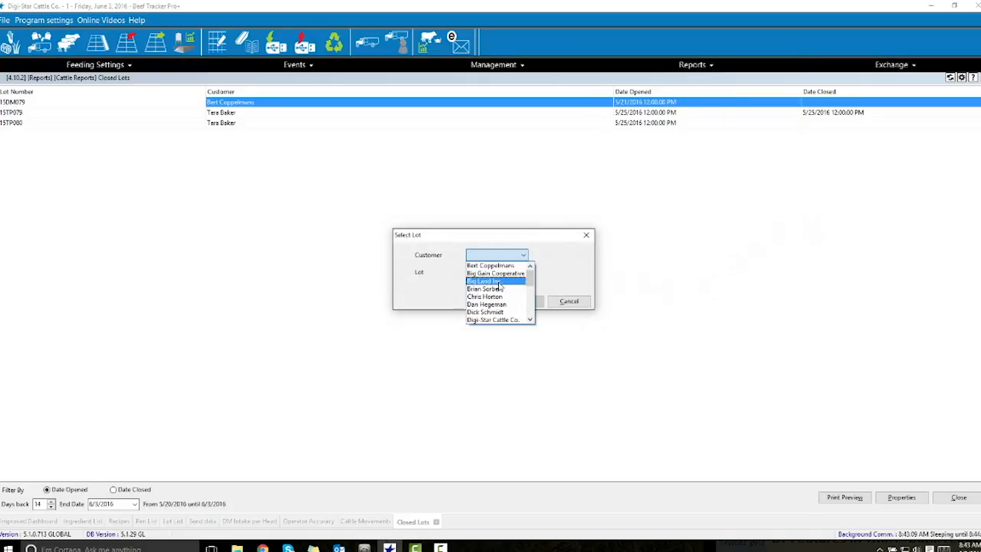
pyautogui.click(496, 288)
pyautogui.click(496, 272)
pyautogui.click(494, 280)
pyautogui.click(534, 301)
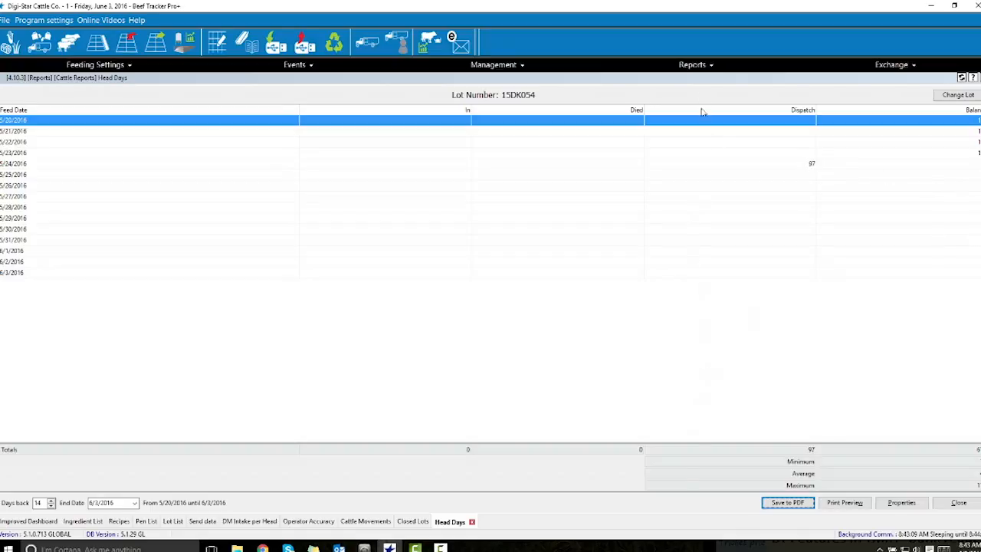
# Open the Closeout Summary for lot 15DK054, examine its feed, ration and hospital sections, and close the report
pyautogui.click(700, 66)
pyautogui.moveTo(658, 176)
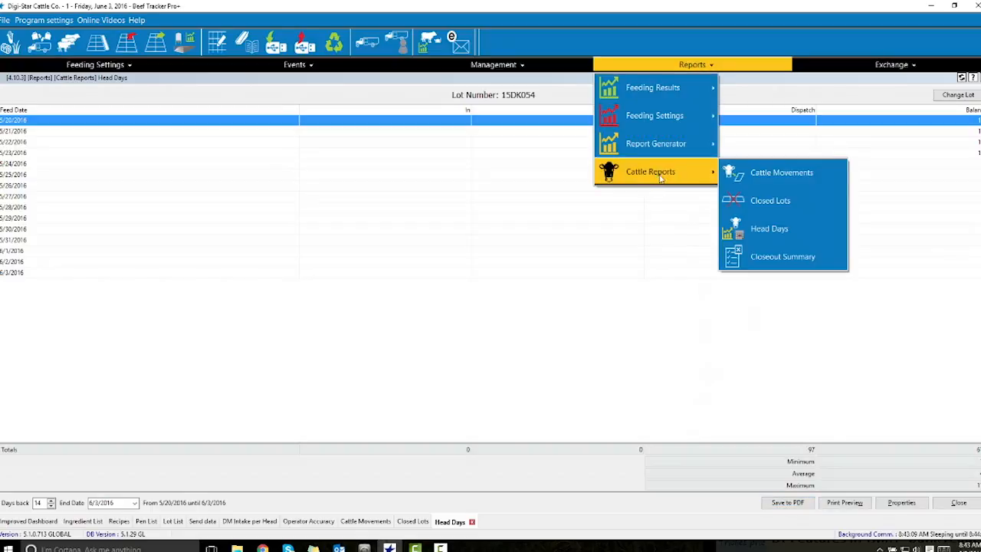
pyautogui.click(833, 259)
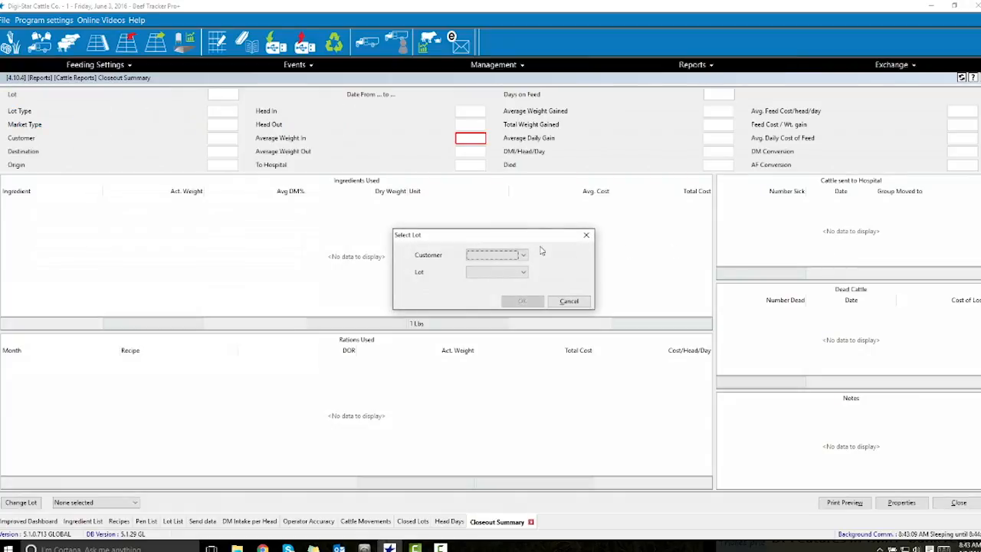
pyautogui.click(521, 255)
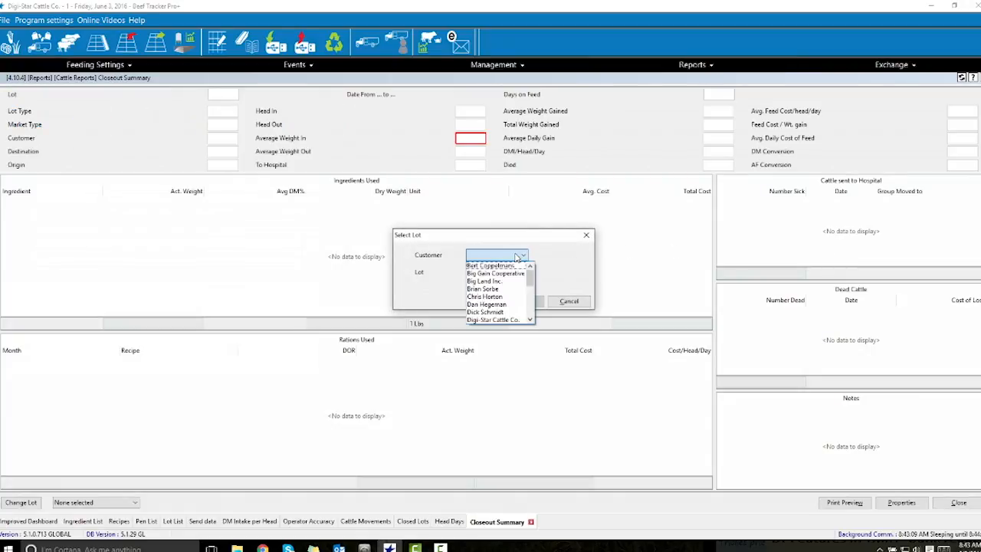
pyautogui.click(497, 277)
pyautogui.click(504, 273)
pyautogui.click(497, 282)
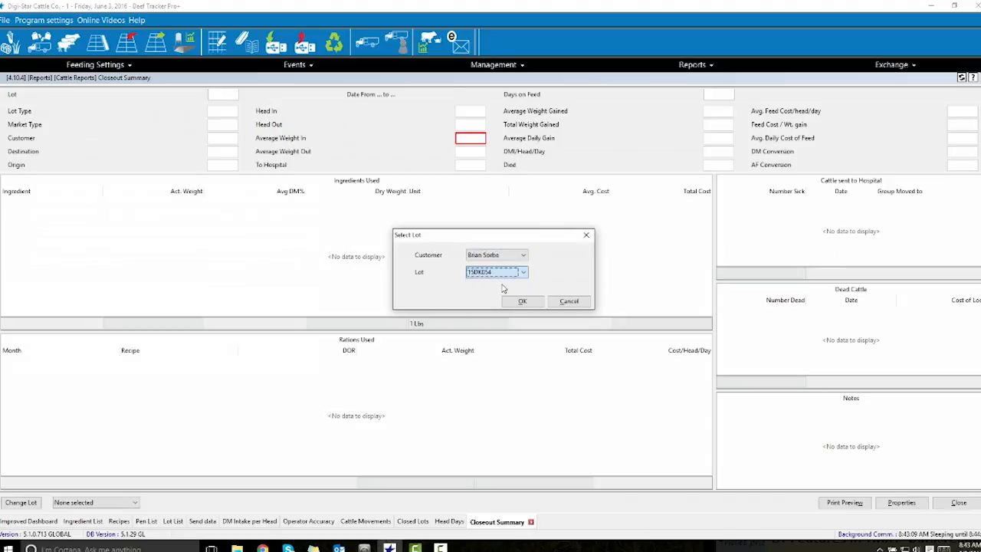
pyautogui.click(520, 300)
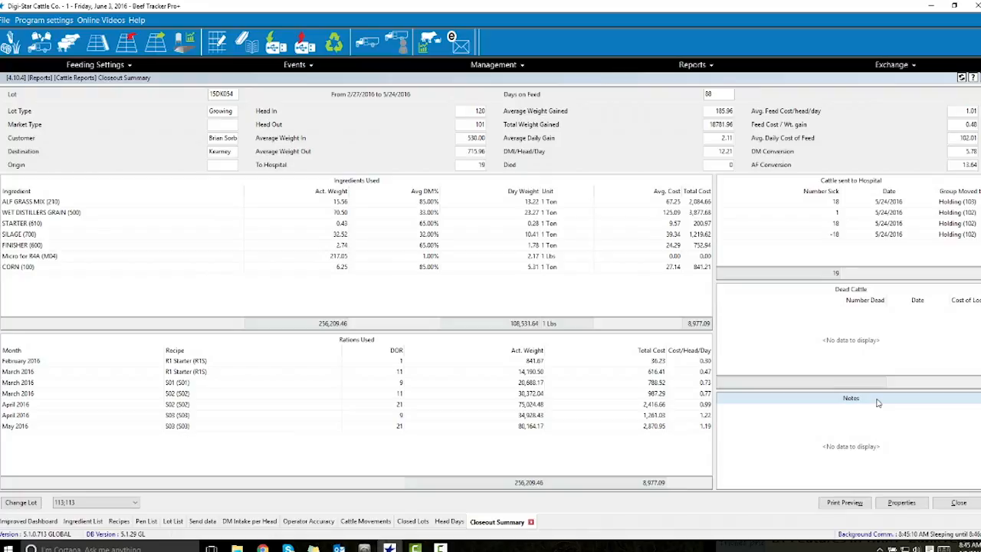
pyautogui.click(950, 502)
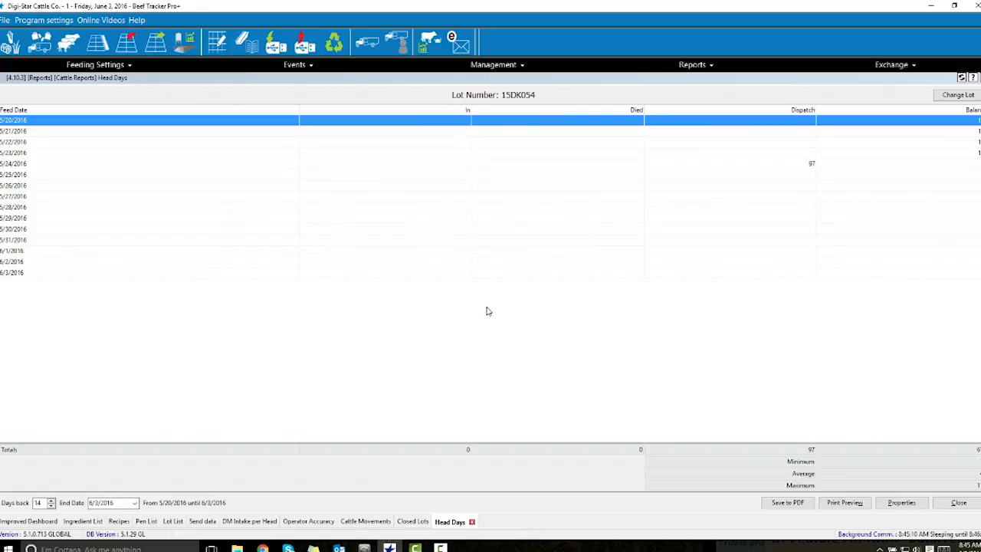
# Examine the available lot movement events, from Lot In to Dead Recording, without opening any of them
pyautogui.click(296, 66)
pyautogui.moveTo(263, 91)
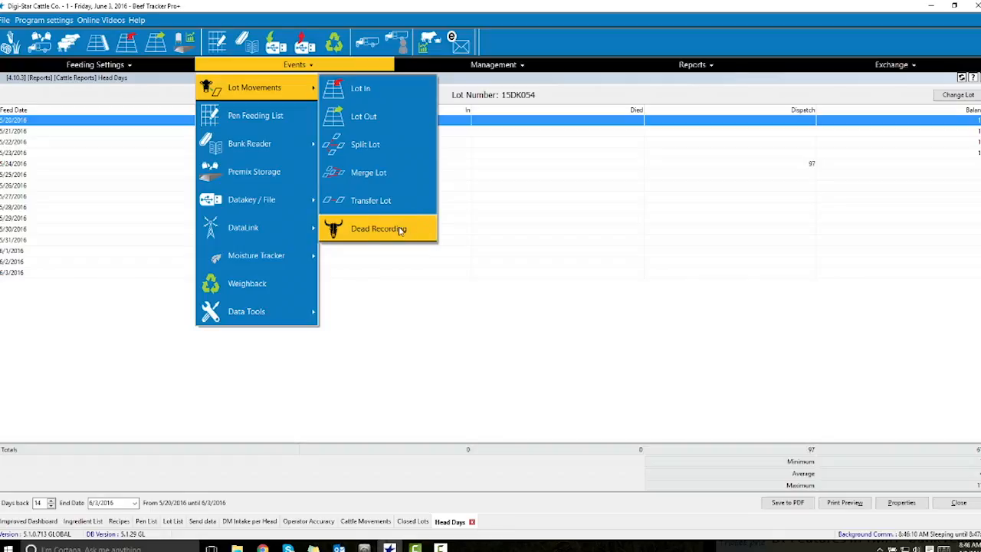
pyautogui.click(474, 309)
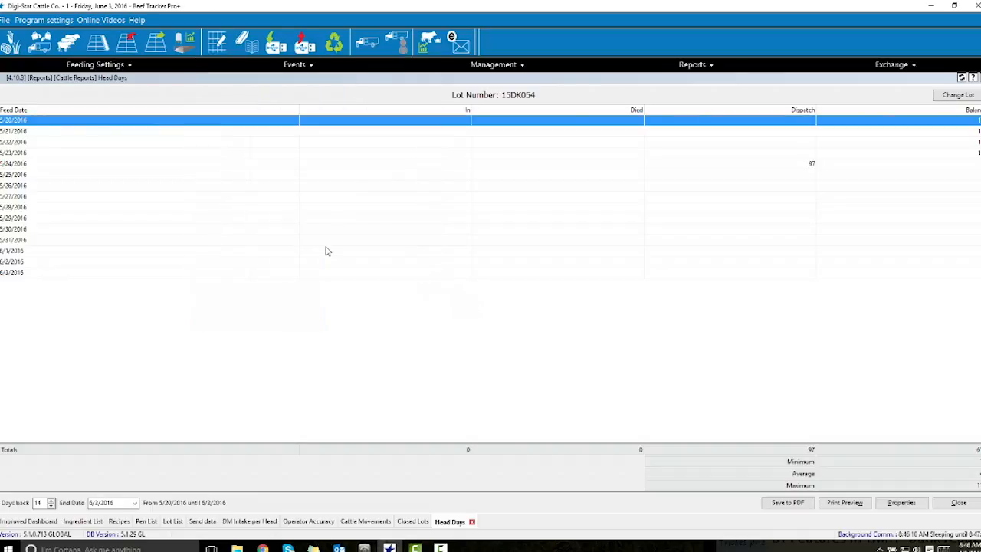
# Open the bunk reader for Feeding 1 and enter a bunk score of 5 for pen 105
pyautogui.click(252, 41)
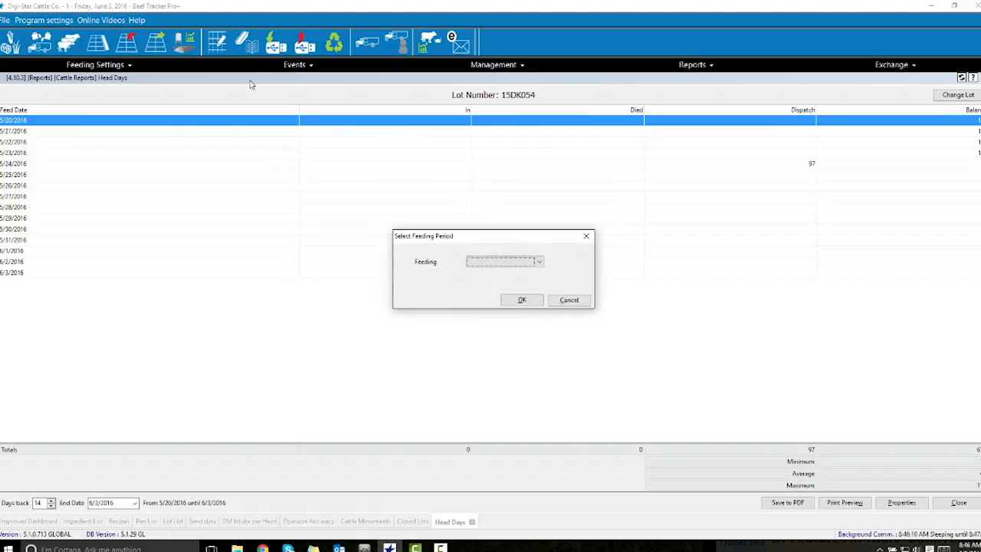
pyautogui.click(494, 265)
pyautogui.click(499, 272)
pyautogui.click(525, 300)
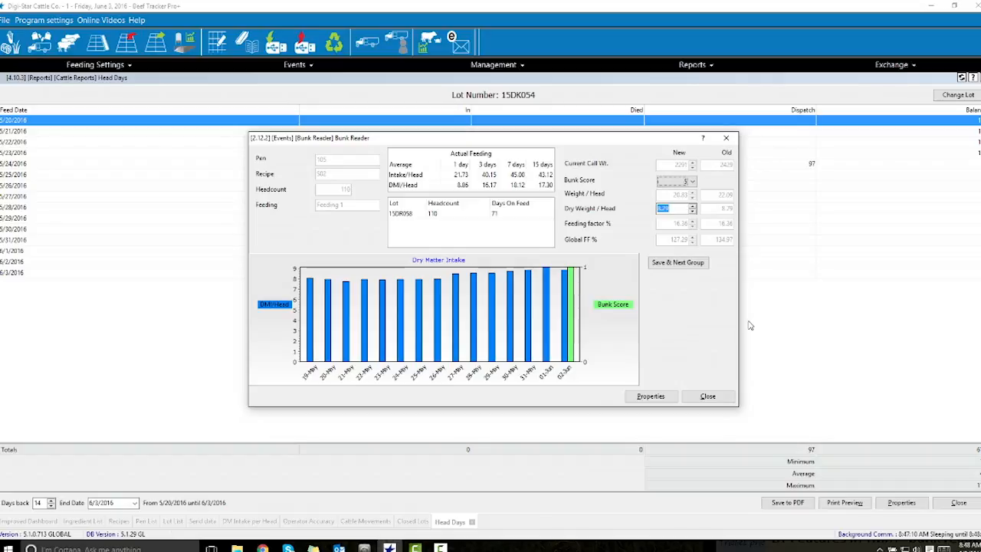
pyautogui.press('Tab')
pyautogui.press('Return')
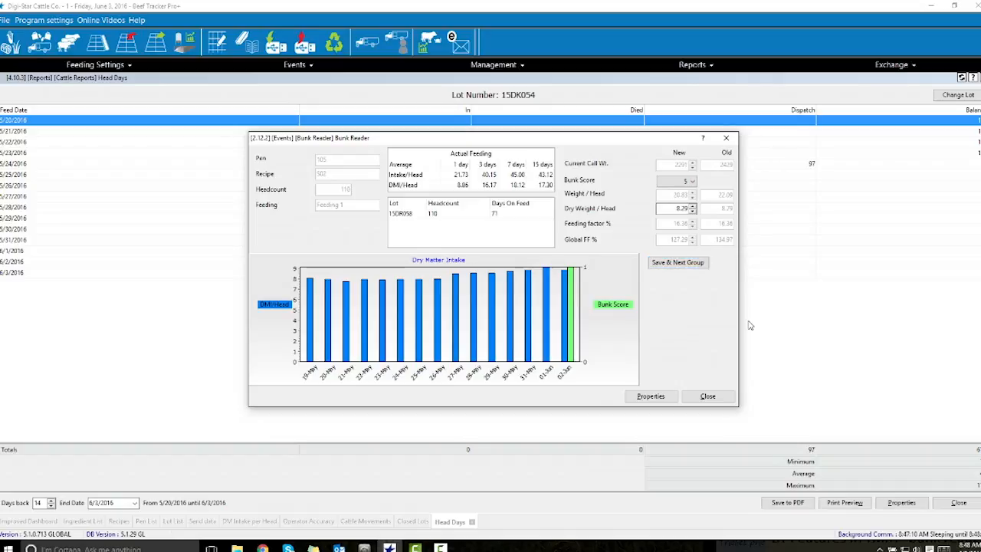